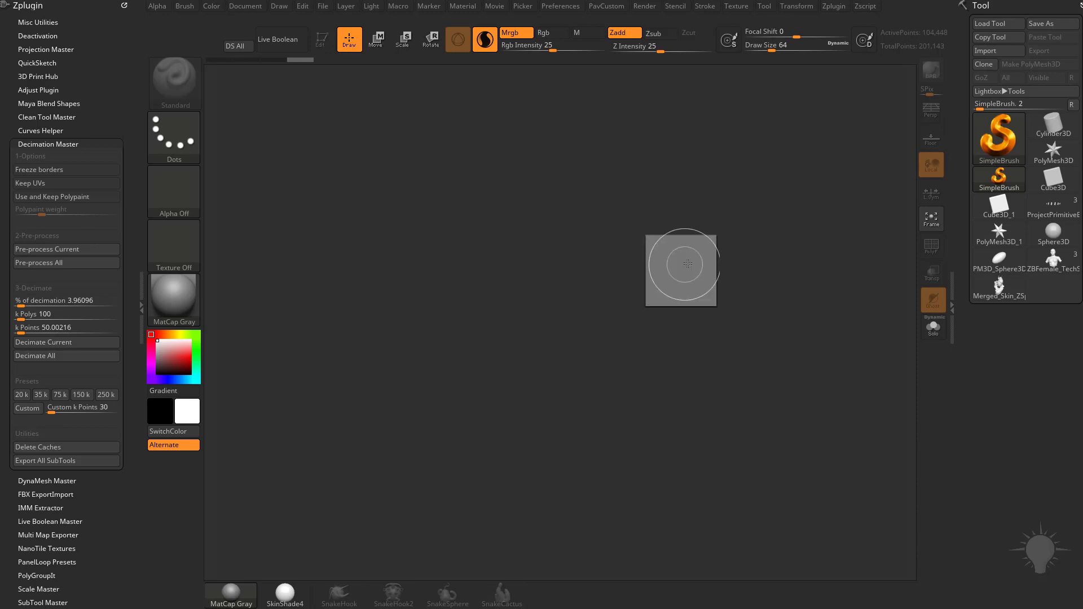
# Open the DemoHeadFemale.ZPR sample project from LightBox without saving changes to the current project.
pyautogui.press(',')
pyautogui.click(331, 75)
pyautogui.click(330, 75)
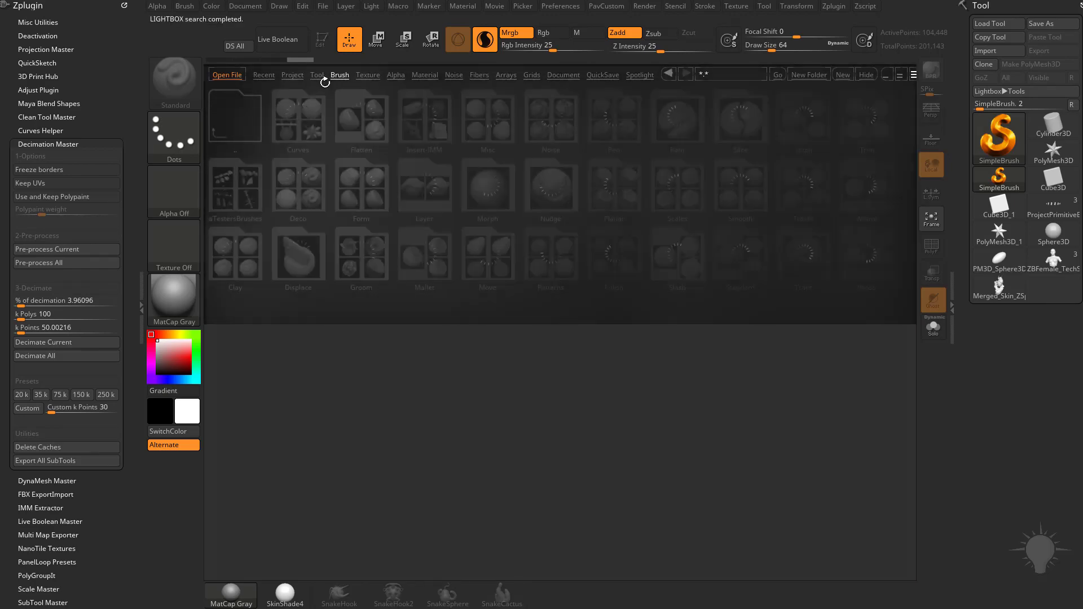
pyautogui.click(316, 75)
pyautogui.click(296, 74)
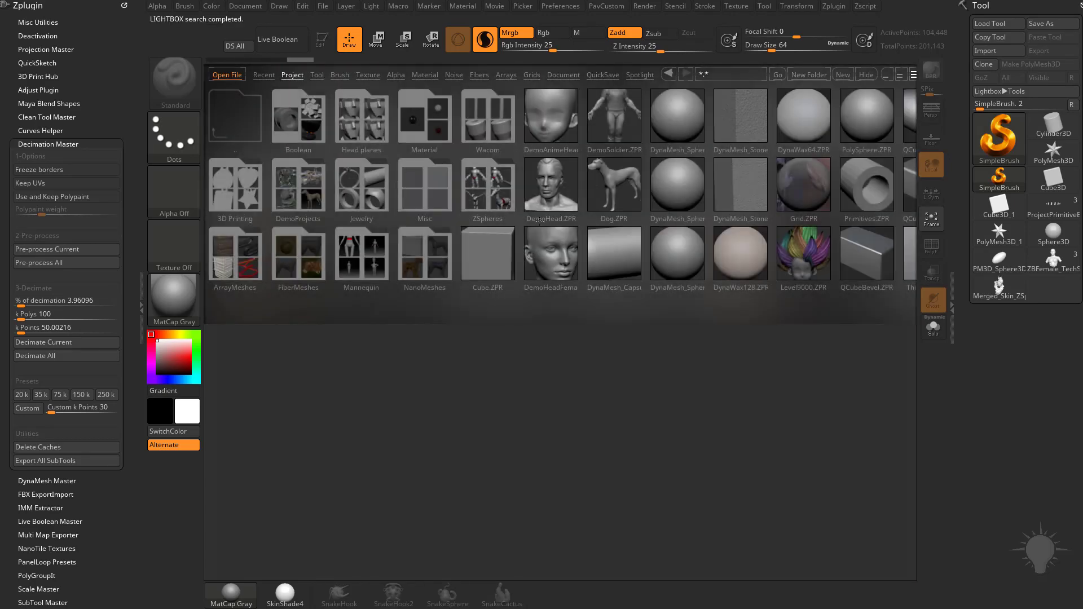
pyautogui.doubleClick(548, 262)
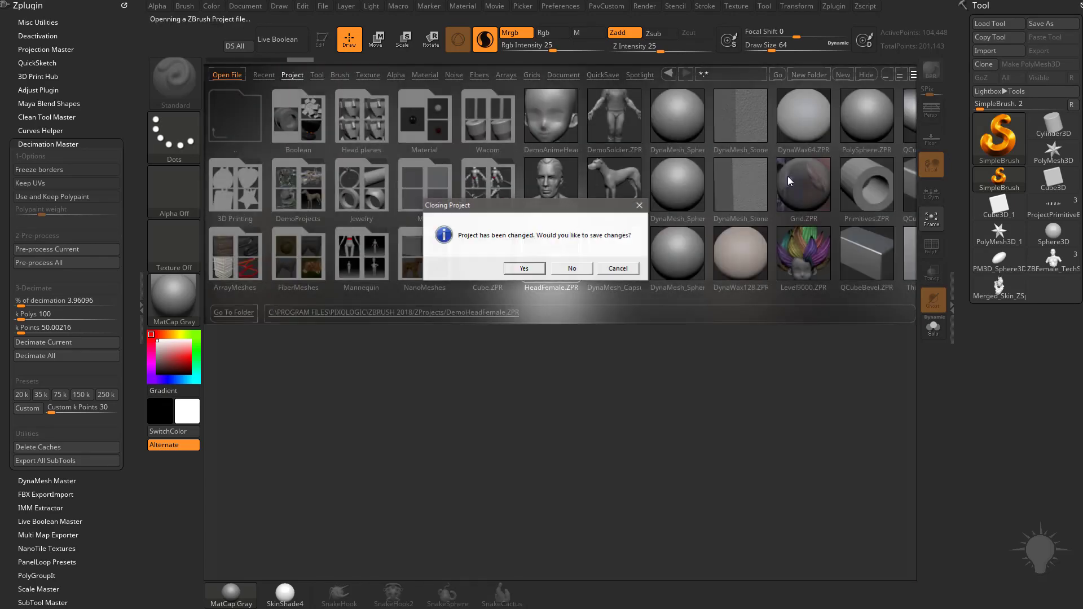
pyautogui.click(577, 271)
pyautogui.moveTo(763, 240); pyautogui.dragTo(772, 242)
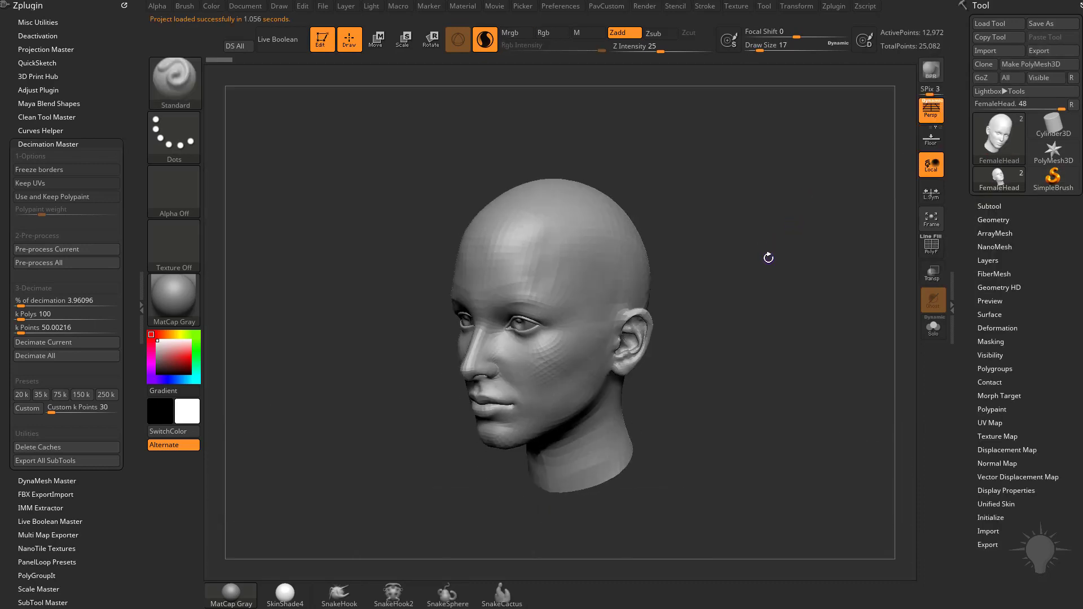
# Show the transform gizmo and apply the Project Primitive deformer to the female head.
pyautogui.press('w')
pyautogui.click(503, 249)
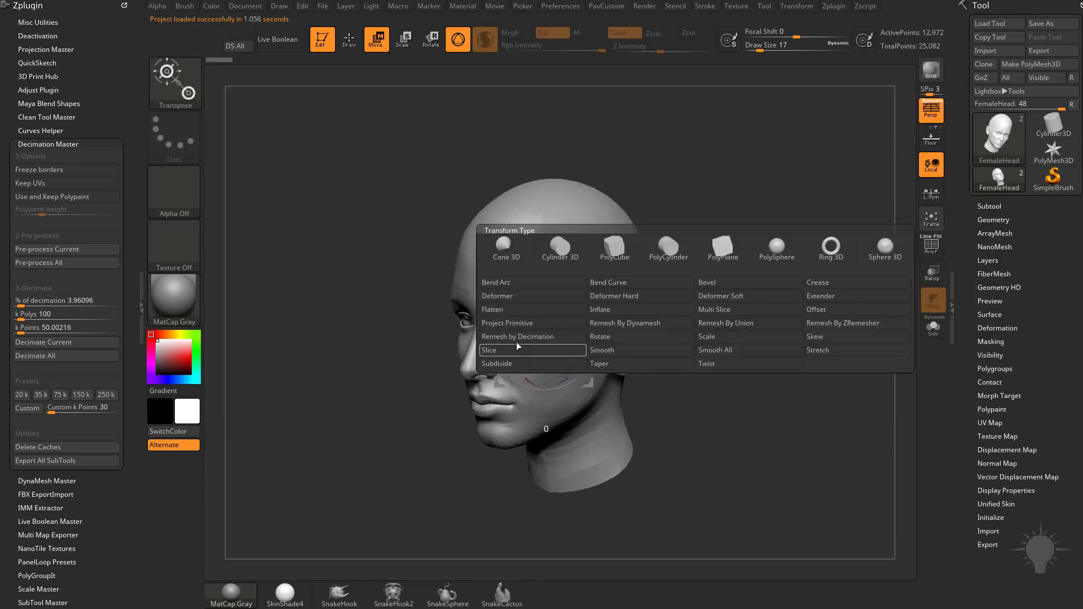
pyautogui.click(540, 320)
pyautogui.moveTo(712, 270); pyautogui.dragTo(769, 258)
# Move and scale the primitive at the front of the skull to bulge the forehead, and undo the last adjustment.
pyautogui.moveTo(544, 274); pyautogui.dragTo(543, 169)
pyautogui.moveTo(675, 217); pyautogui.dragTo(450, 233)
pyautogui.moveTo(514, 168); pyautogui.dragTo(514, 197)
pyautogui.moveTo(516, 262); pyautogui.dragTo(456, 259)
pyautogui.moveTo(395, 257); pyautogui.dragTo(588, 259)
pyautogui.moveTo(712, 255); pyautogui.dragTo(647, 194)
pyautogui.moveTo(818, 251); pyautogui.dragTo(720, 254)
pyautogui.hotkey('ctrl', 'z')
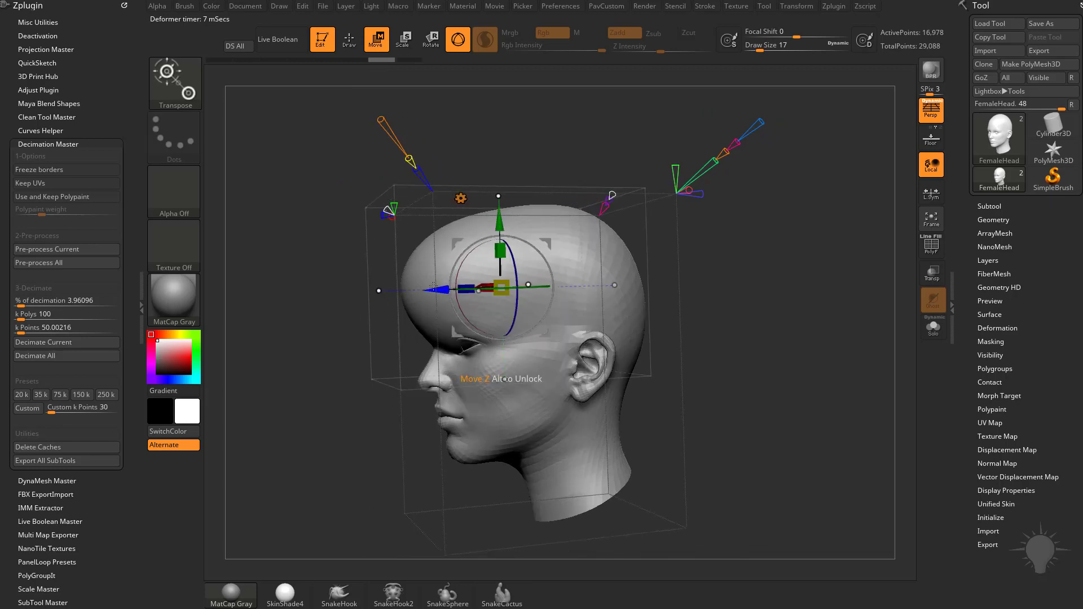
# Move the primitive back into the skull, rotate it in side view and shift it towards the back of the crown.
pyautogui.moveTo(433, 287); pyautogui.dragTo(465, 280)
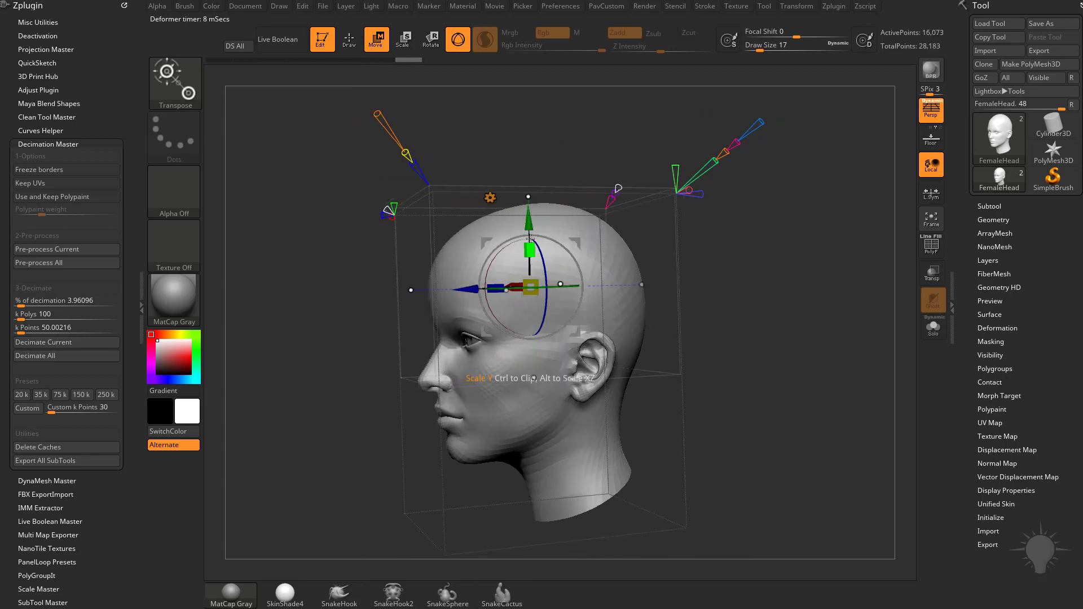
pyautogui.moveTo(539, 242); pyautogui.dragTo(570, 228)
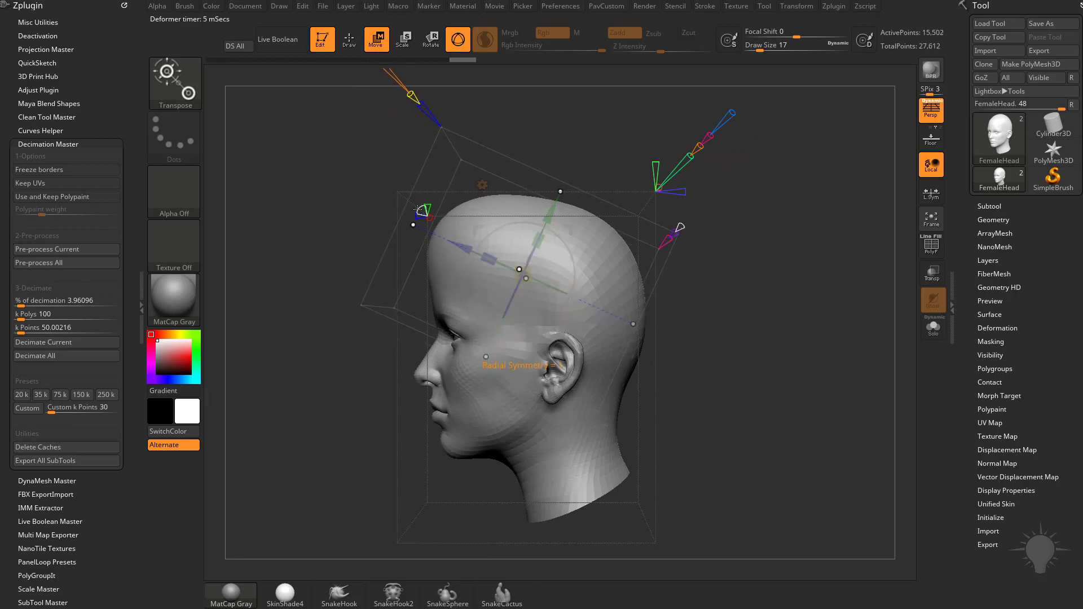
pyautogui.moveTo(508, 185); pyautogui.dragTo(570, 194)
pyautogui.hotkey('shift', 'f')
pyautogui.hotkey('shift', 'f')
pyautogui.keyDown('shift'); pyautogui.moveTo(807, 246); pyautogui.dragTo(756, 248); pyautogui.keyUp('shift')
pyautogui.moveTo(567, 284); pyautogui.dragTo(551, 291)
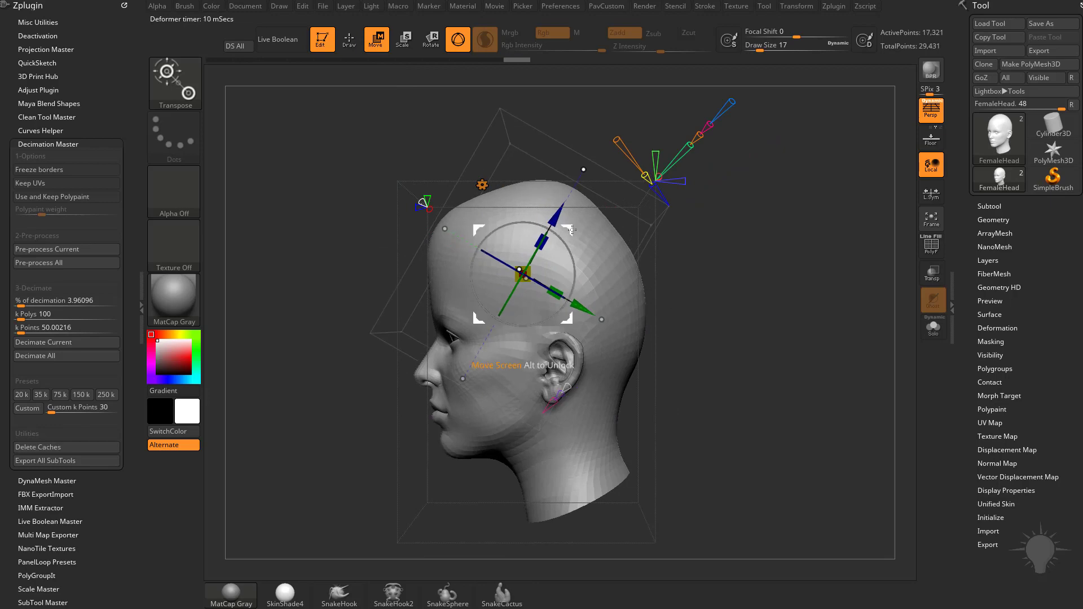
pyautogui.moveTo(573, 230); pyautogui.dragTo(636, 254)
# Enlarge and tilt the primitive into a tall ellipsoid projecting from behind the skull.
pyautogui.moveTo(790, 248); pyautogui.dragTo(598, 245)
pyautogui.moveTo(586, 249); pyautogui.dragTo(582, 248)
pyautogui.moveTo(703, 236); pyautogui.dragTo(569, 385)
pyautogui.moveTo(501, 434)
pyautogui.mouseDown()
pyautogui.moveTo(494, 428)
pyautogui.moveTo(503, 444)
pyautogui.mouseUp()
pyautogui.moveTo(637, 390); pyautogui.dragTo(764, 356)
pyautogui.keyDown('alt'); pyautogui.moveTo(764, 356); pyautogui.dragTo(761, 322); pyautogui.keyUp('alt')
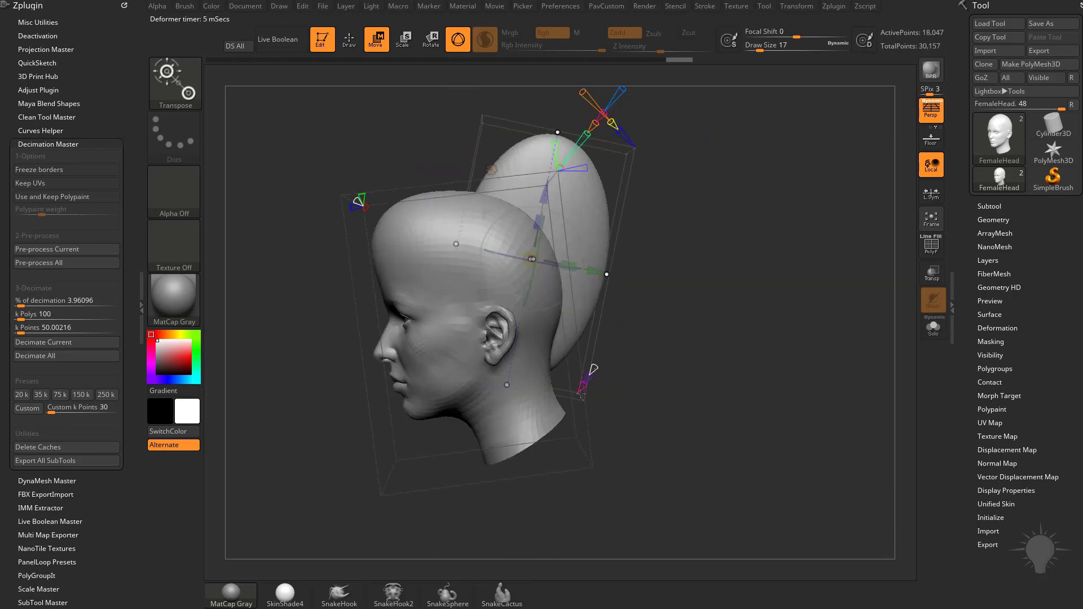
pyautogui.moveTo(583, 393)
pyautogui.mouseDown()
pyautogui.moveTo(592, 373)
pyautogui.moveTo(587, 386)
pyautogui.mouseUp()
# Reshape the primitive into a narrow vertical fin along the back of the head.
pyautogui.moveTo(731, 291); pyautogui.dragTo(725, 313)
pyautogui.moveTo(692, 250); pyautogui.dragTo(705, 253)
pyautogui.moveTo(570, 240); pyautogui.dragTo(696, 204)
pyautogui.moveTo(722, 228); pyautogui.dragTo(590, 285)
pyautogui.press('w')
pyautogui.click(598, 433)
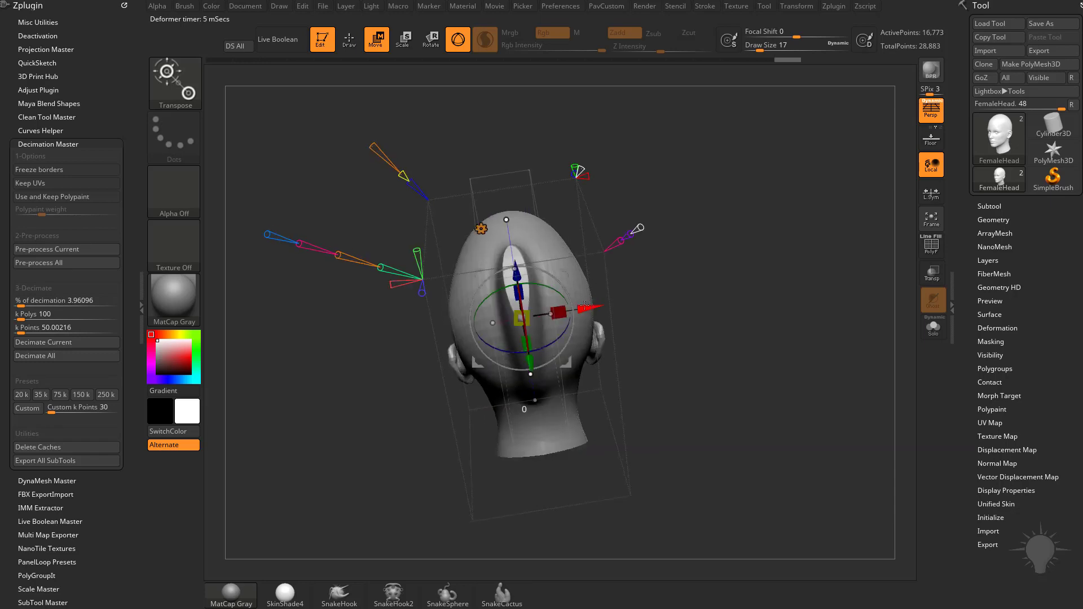
# Angle the primitive outward above the skull to form two mirrored horns, and review the head from the side.
pyautogui.moveTo(656, 233); pyautogui.dragTo(785, 232)
pyautogui.moveTo(592, 293); pyautogui.dragTo(523, 246)
pyautogui.moveTo(686, 274); pyautogui.dragTo(594, 215)
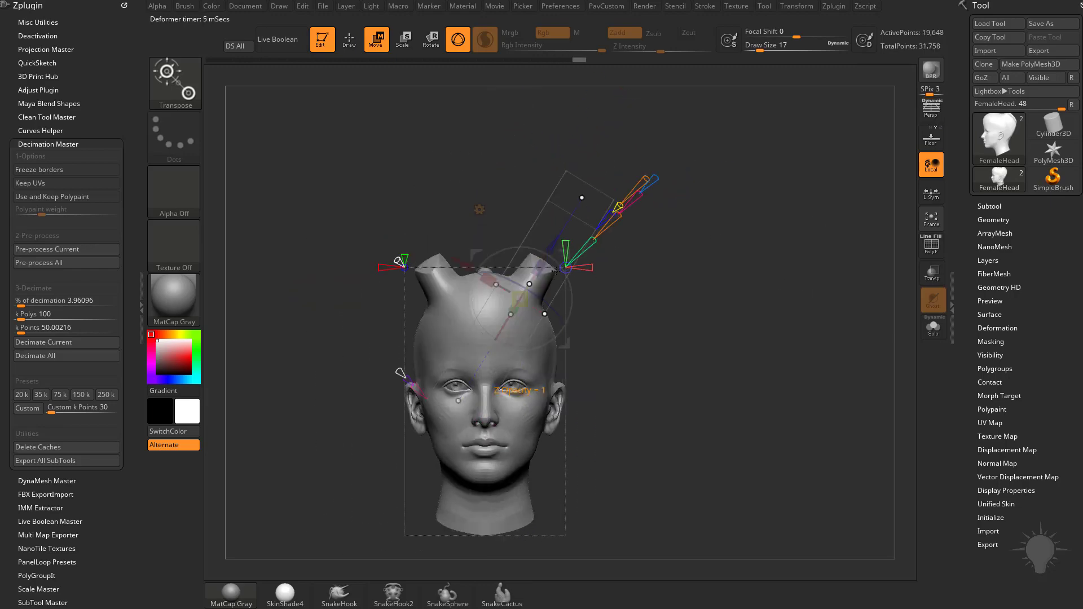
pyautogui.moveTo(554, 264); pyautogui.dragTo(582, 317)
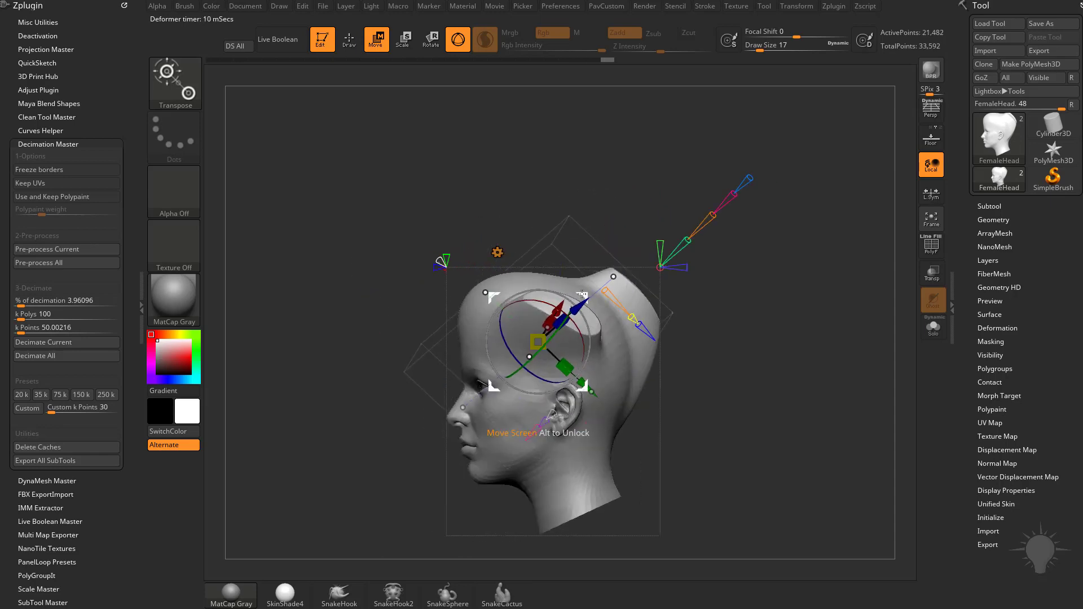
pyautogui.press('q')
pyautogui.moveTo(530, 195); pyautogui.dragTo(604, 205)
pyautogui.keyDown('alt'); pyautogui.moveTo(647, 251); pyautogui.dragTo(671, 227); pyautogui.keyUp('alt')
pyautogui.moveTo(607, 259)
pyautogui.mouseDown()
pyautogui.moveTo(582, 259)
pyautogui.moveTo(613, 239)
pyautogui.mouseUp()
# Rotate and move the primitive away beside the head, and reset the Project Primitive deformer.
pyautogui.press('w')
pyautogui.moveTo(723, 268); pyautogui.dragTo(580, 341)
pyautogui.moveTo(717, 288); pyautogui.dragTo(745, 270)
pyautogui.moveTo(665, 182)
pyautogui.mouseDown()
pyautogui.moveTo(647, 202)
pyautogui.moveTo(681, 172)
pyautogui.mouseUp()
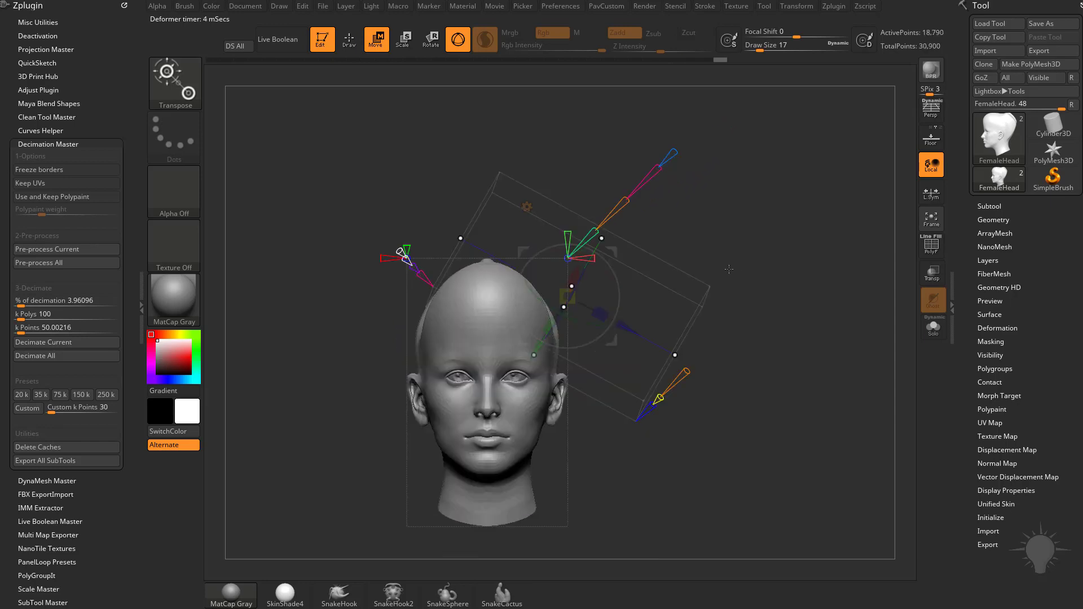
pyautogui.click(527, 207)
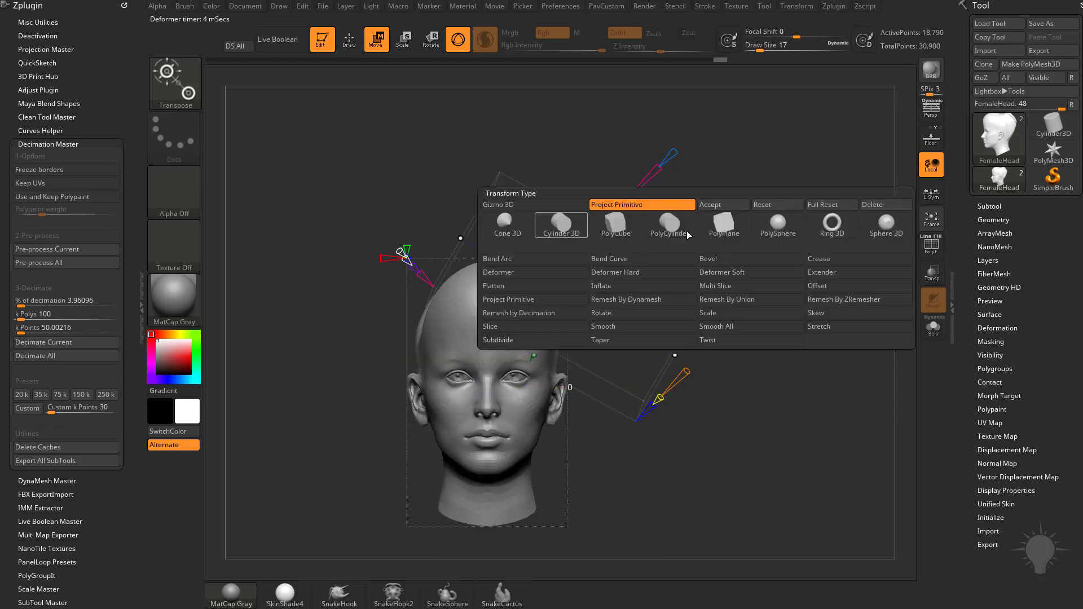
pyautogui.click(785, 207)
# Position the primitive over the middle of the face and adjust its shape to build a larger, protruding nose.
pyautogui.moveTo(684, 285); pyautogui.dragTo(629, 273)
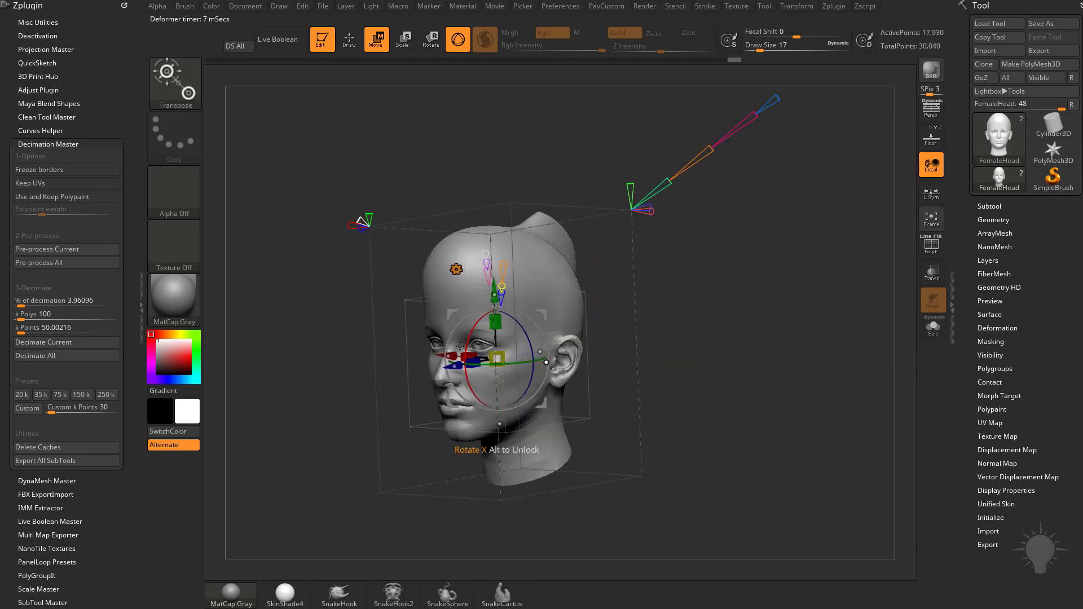
pyautogui.moveTo(454, 367); pyautogui.dragTo(397, 391)
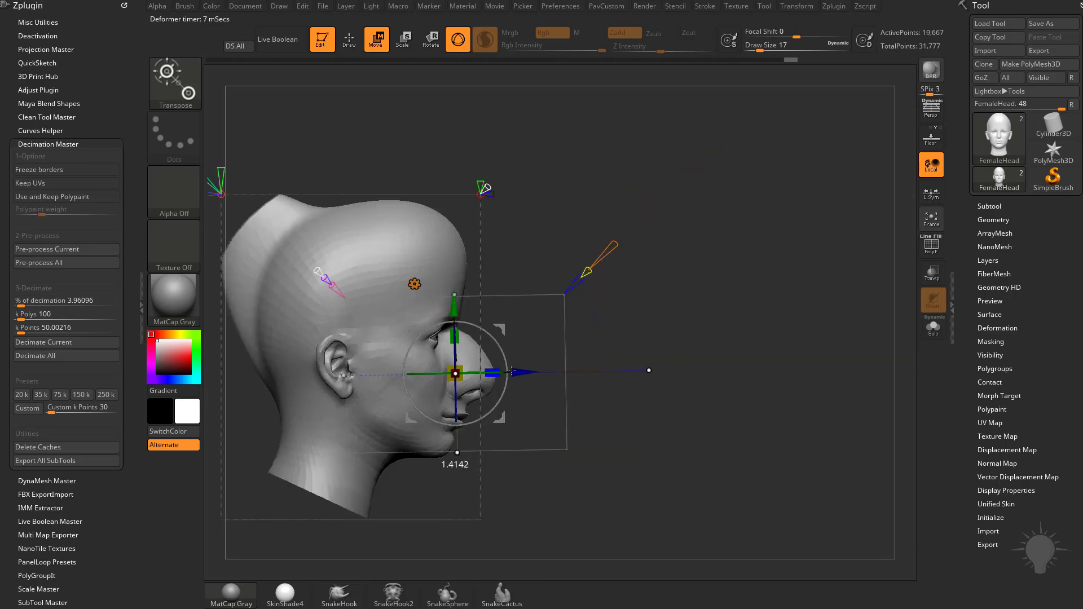
pyautogui.moveTo(510, 371); pyautogui.dragTo(505, 372)
pyautogui.moveTo(705, 326); pyautogui.dragTo(677, 326)
pyautogui.moveTo(457, 311); pyautogui.dragTo(449, 350)
pyautogui.moveTo(680, 333); pyautogui.dragTo(719, 352)
pyautogui.moveTo(684, 274); pyautogui.dragTo(721, 256)
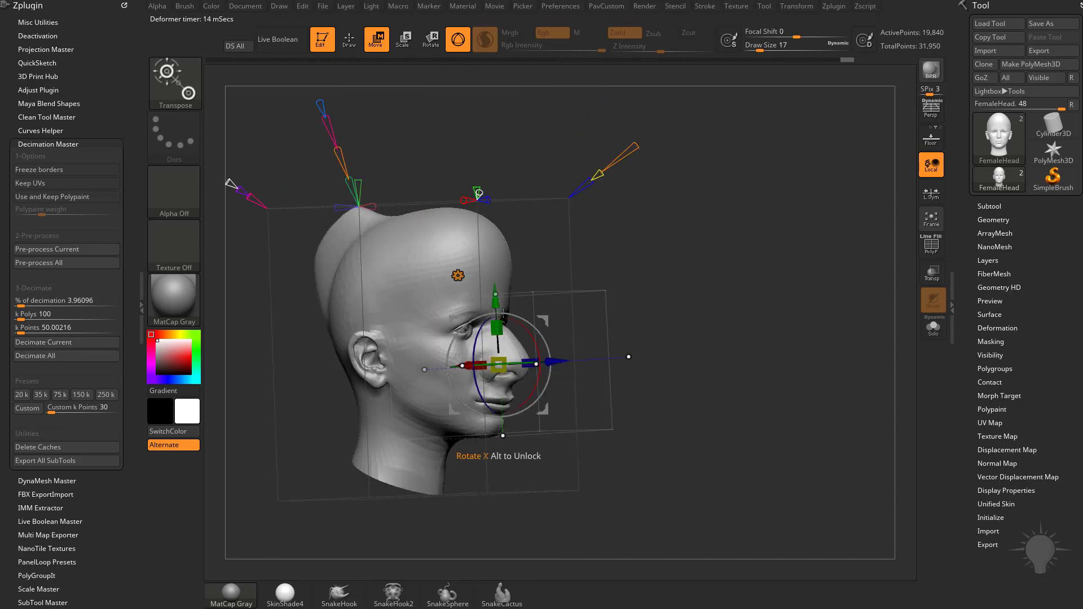
# Move the primitive forward along its Z axis until it sits detached in front of the nose.
pyautogui.moveTo(652, 236); pyautogui.dragTo(482, 236)
pyautogui.click(296, 220)
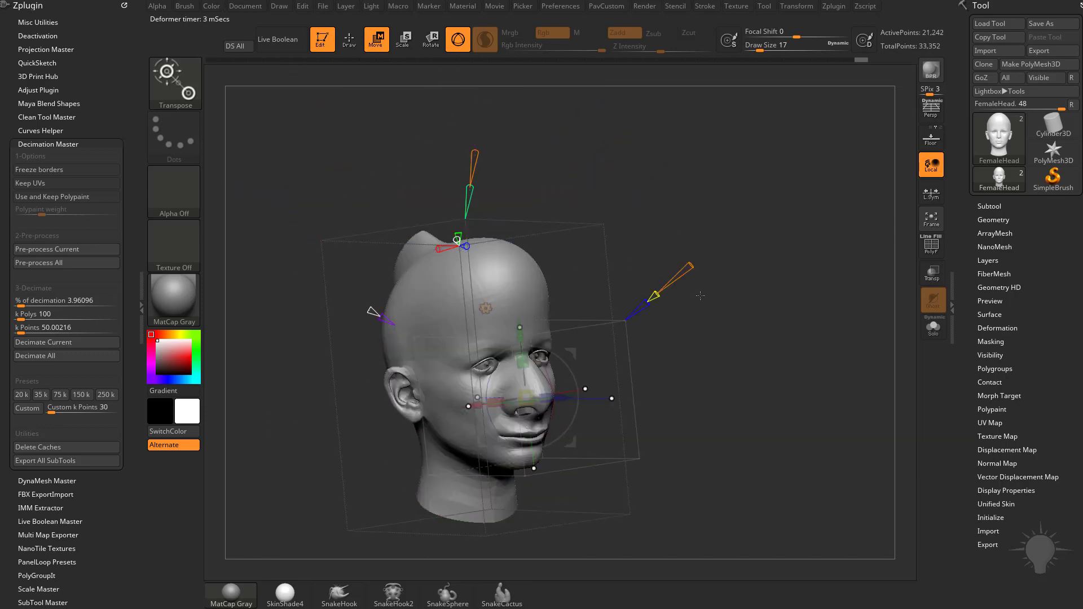
pyautogui.moveTo(716, 299); pyautogui.dragTo(776, 298)
pyautogui.moveTo(596, 404); pyautogui.dragTo(657, 401)
pyautogui.keyDown('alt'); pyautogui.moveTo(729, 359); pyautogui.dragTo(724, 342); pyautogui.keyUp('alt')
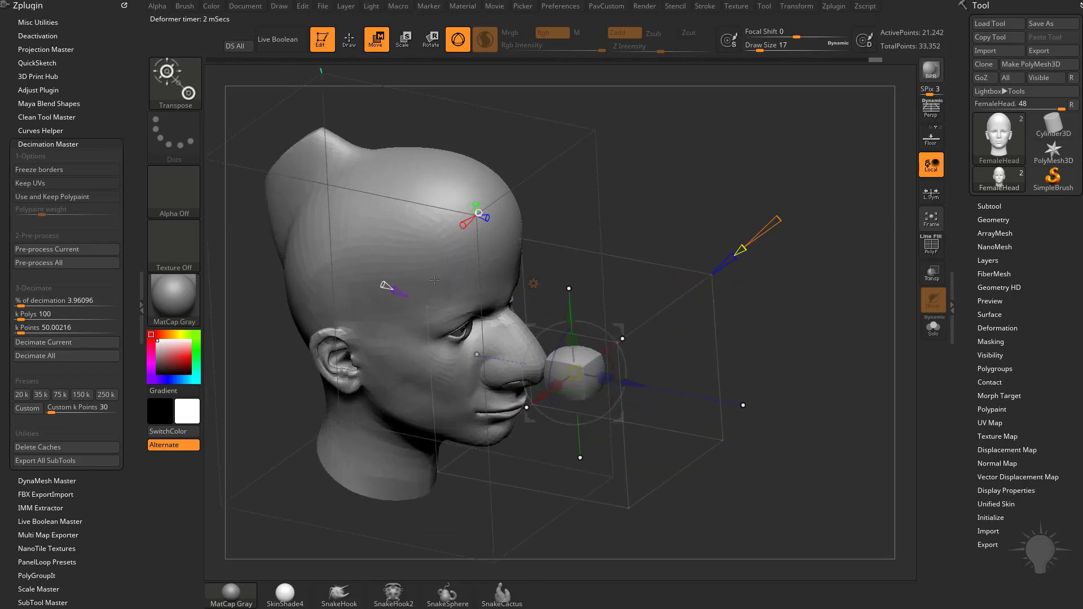
# Adjust the detached primitive's size and displacement with its cone handles while checking the polyframe.
pyautogui.hotkey('shift', 'f')
pyautogui.hotkey('shift', 'f')
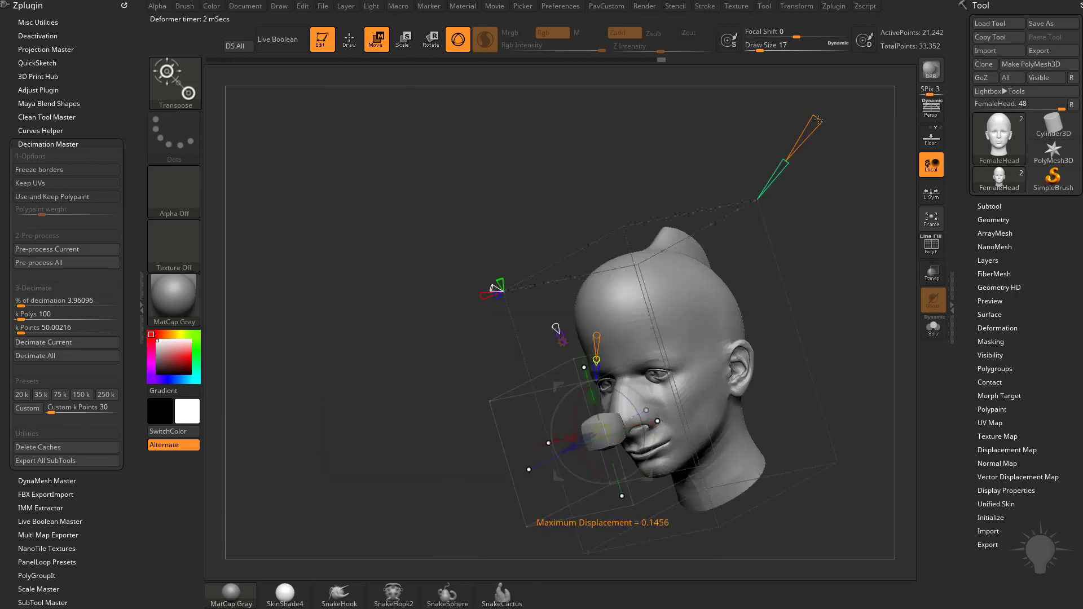
pyautogui.moveTo(818, 118); pyautogui.dragTo(838, 102)
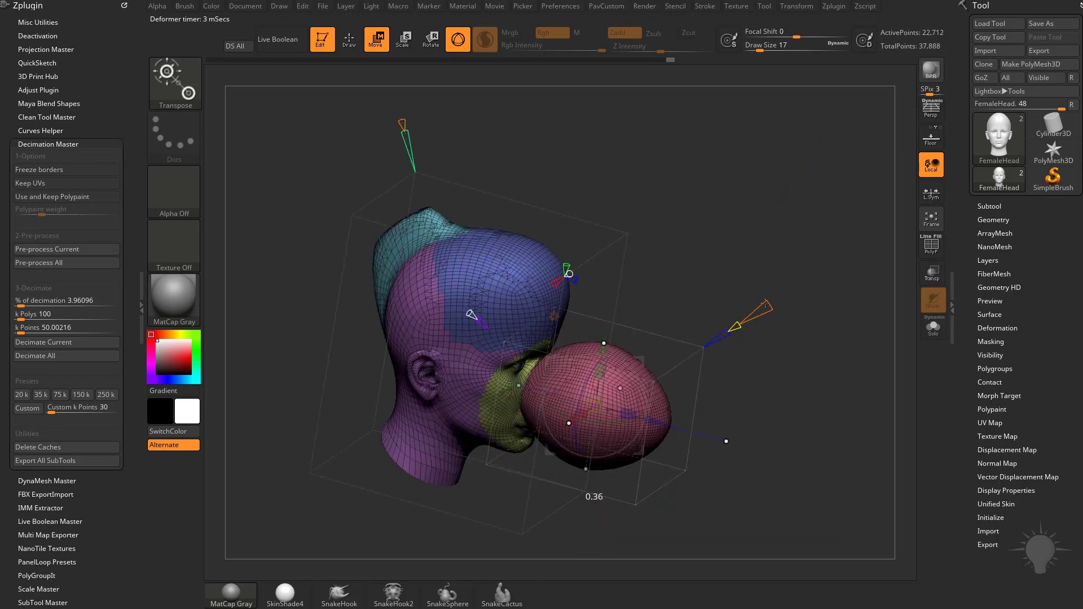
pyautogui.moveTo(764, 305); pyautogui.dragTo(714, 278)
pyautogui.hotkey('shift', 'f')
# Bring the primitive back into the face and reposition it over the cheeks and jaw.
pyautogui.moveTo(494, 292); pyautogui.dragTo(489, 287)
pyautogui.moveTo(661, 390); pyautogui.dragTo(533, 357)
pyautogui.moveTo(533, 357); pyautogui.dragTo(496, 316, button='right')
pyautogui.moveTo(495, 316); pyautogui.dragTo(438, 325)
pyautogui.moveTo(603, 268); pyautogui.dragTo(703, 317, button='right')
pyautogui.moveTo(634, 378); pyautogui.dragTo(581, 387, button='right')
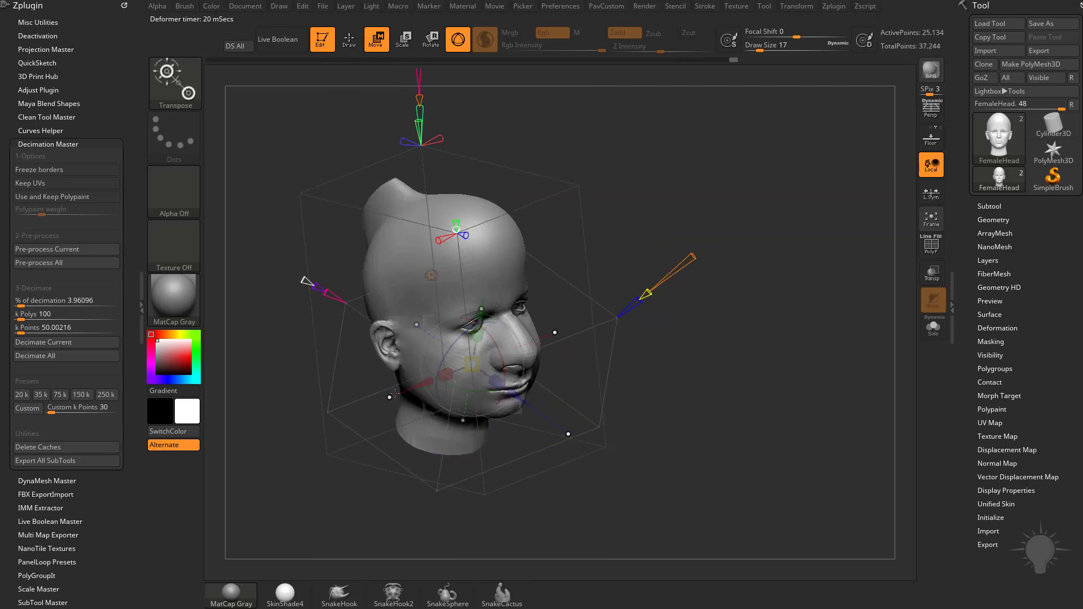
# Adjust the primitive's width from both sides to fill out the cheeks, using the polyframe to check the affected area.
pyautogui.hotkey('shift', 'f')
pyautogui.moveTo(393, 394); pyautogui.dragTo(406, 391)
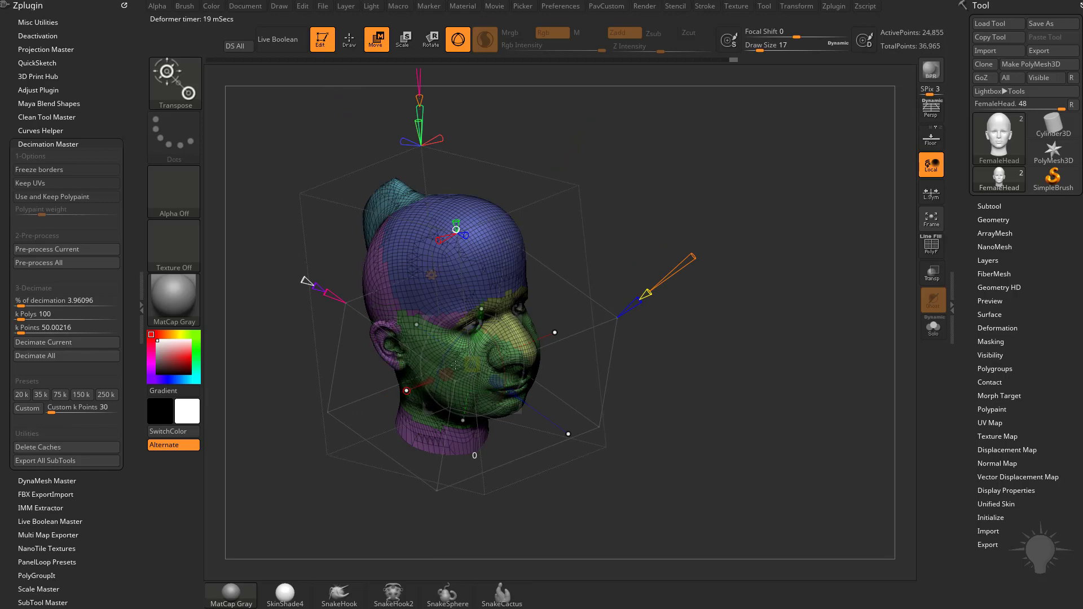
pyautogui.moveTo(626, 351); pyautogui.dragTo(560, 338, button='right')
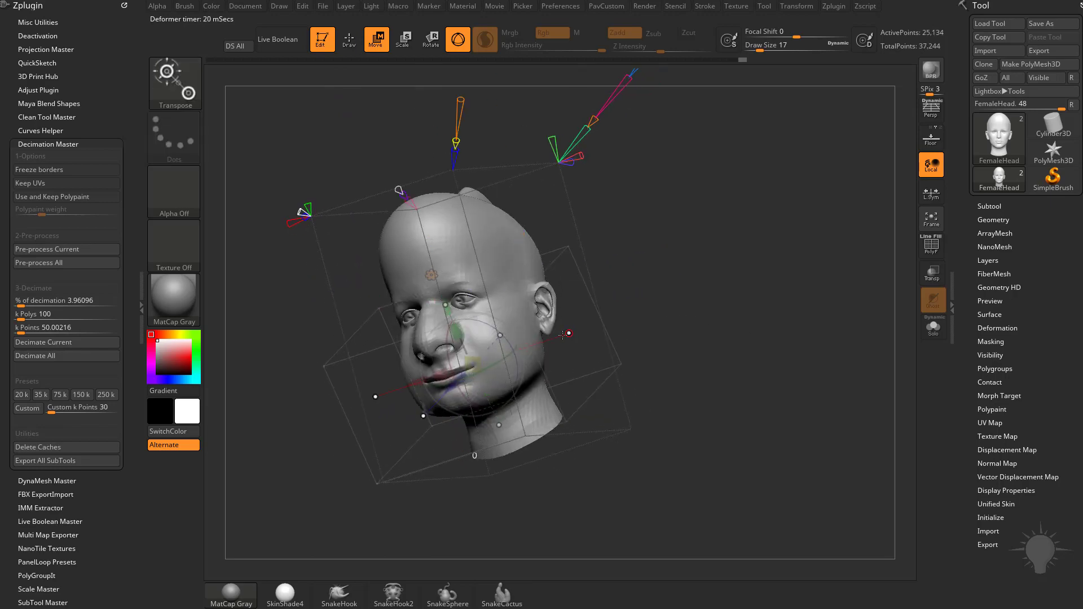
pyautogui.hotkey('shift', 'f')
pyautogui.moveTo(560, 336); pyautogui.dragTo(552, 340)
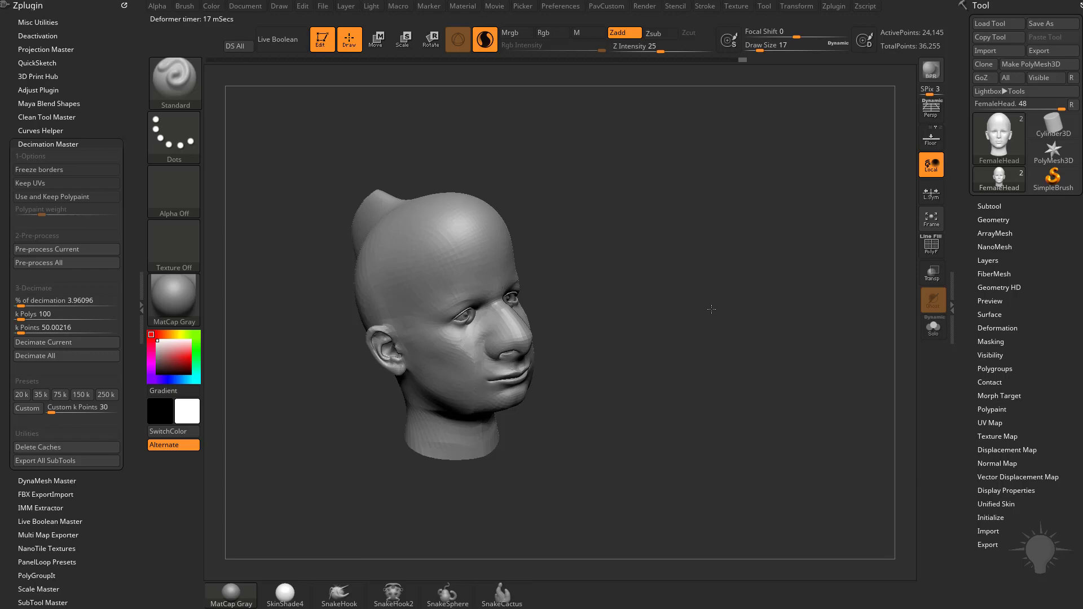
# Refine the primitive's scale at the cheeks, and reposition it on the upper forehead to project a narrow ridge.
pyautogui.moveTo(712, 308); pyautogui.dragTo(714, 288, button='right')
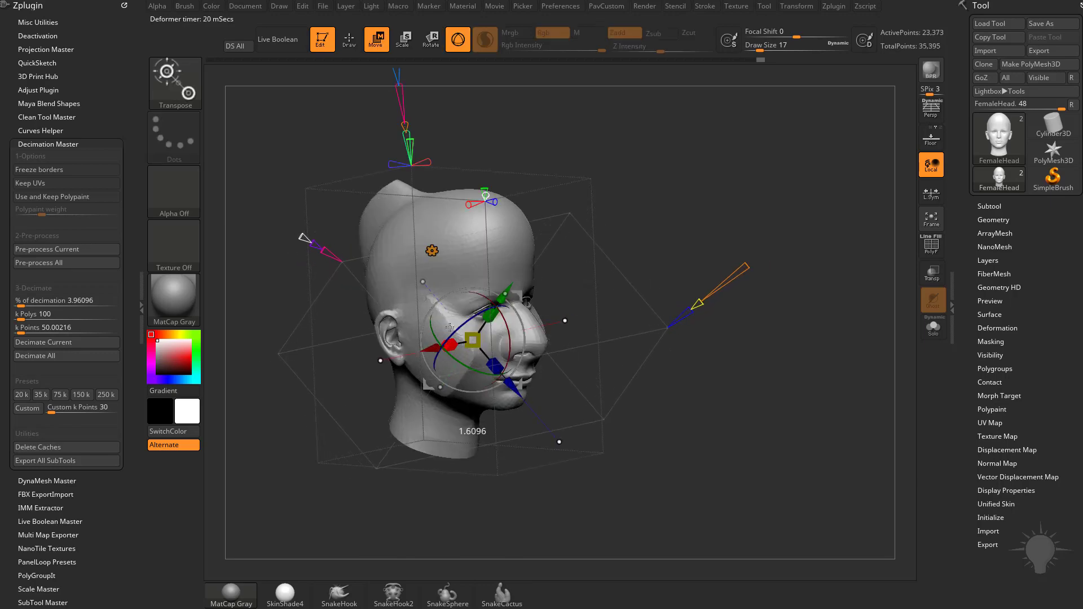
pyautogui.moveTo(449, 327); pyautogui.dragTo(447, 325)
pyautogui.moveTo(790, 339)
pyautogui.mouseDown(button='right')
pyautogui.moveTo(743, 350)
pyautogui.moveTo(790, 338)
pyautogui.mouseUp(button='right')
pyautogui.moveTo(598, 237); pyautogui.dragTo(654, 230, button='right')
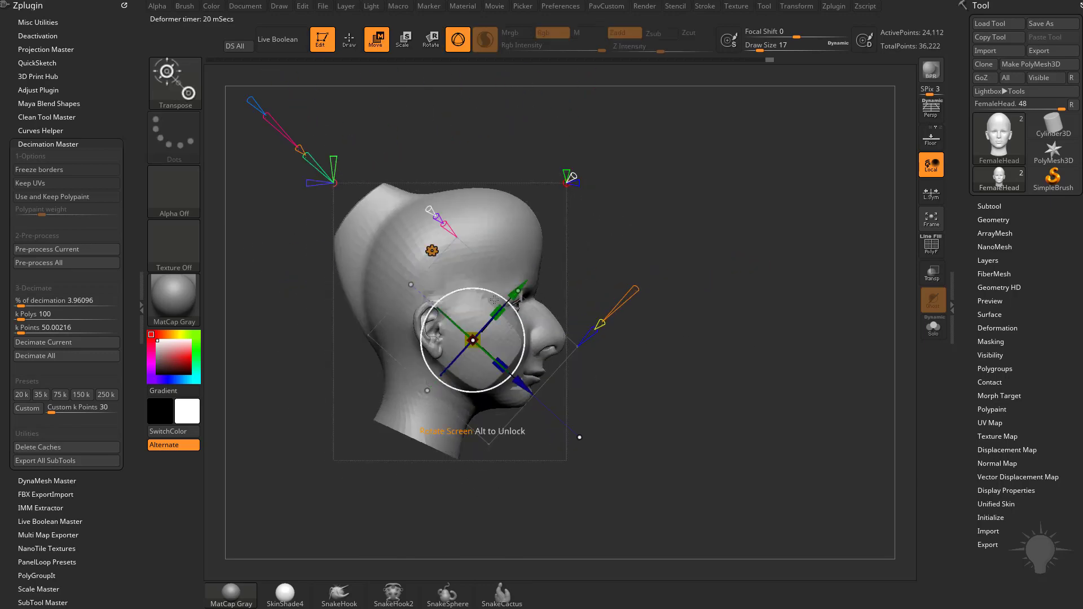
pyautogui.moveTo(739, 295); pyautogui.dragTo(812, 294, button='right')
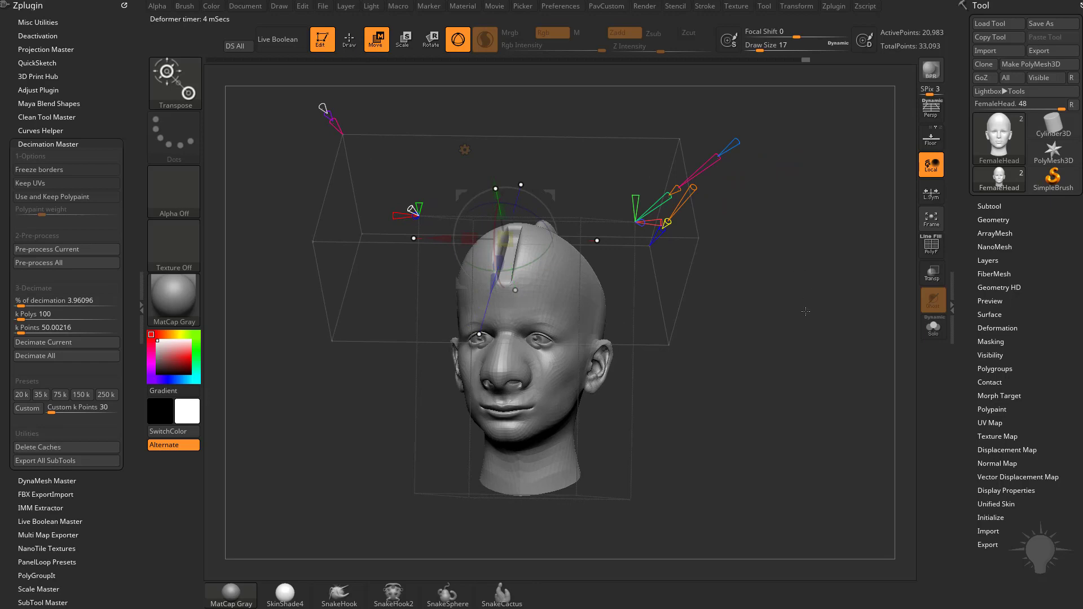
pyautogui.moveTo(808, 300); pyautogui.dragTo(913, 219)
# Load the armoured, helmeted bust tool and frame it in the viewport.
pyautogui.click(981, 26)
pyautogui.press('Escape')
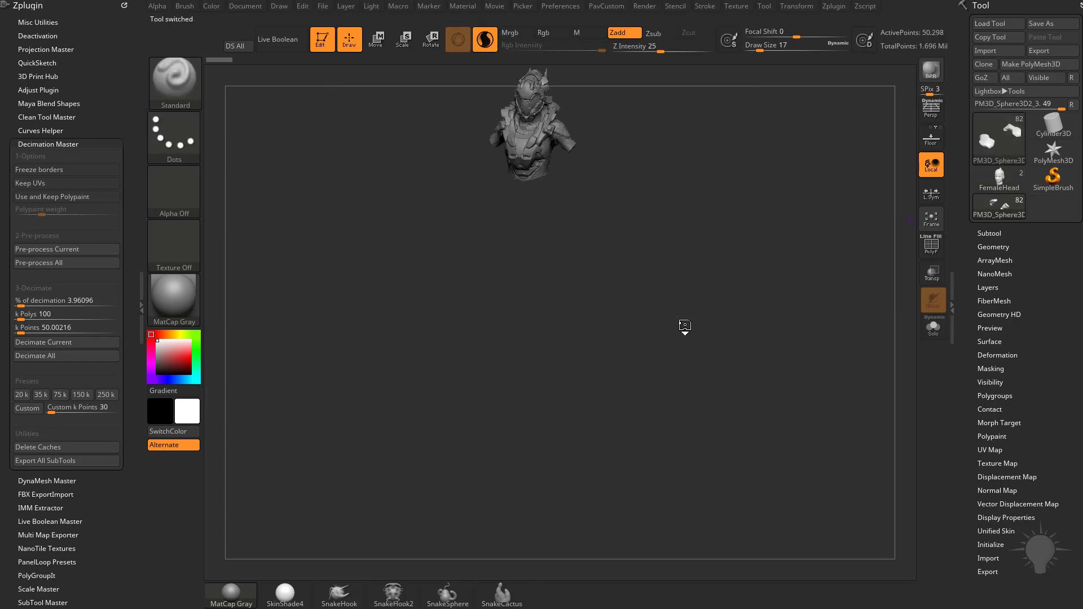
pyautogui.moveTo(684, 326); pyautogui.dragTo(702, 363)
pyautogui.press('f')
pyautogui.keyDown('alt'); pyautogui.moveTo(824, 221); pyautogui.dragTo(760, 141); pyautogui.keyUp('alt')
pyautogui.moveTo(752, 264); pyautogui.dragTo(792, 248)
# Delete a subtool near the end of the bust's subtool list.
pyautogui.click(980, 235)
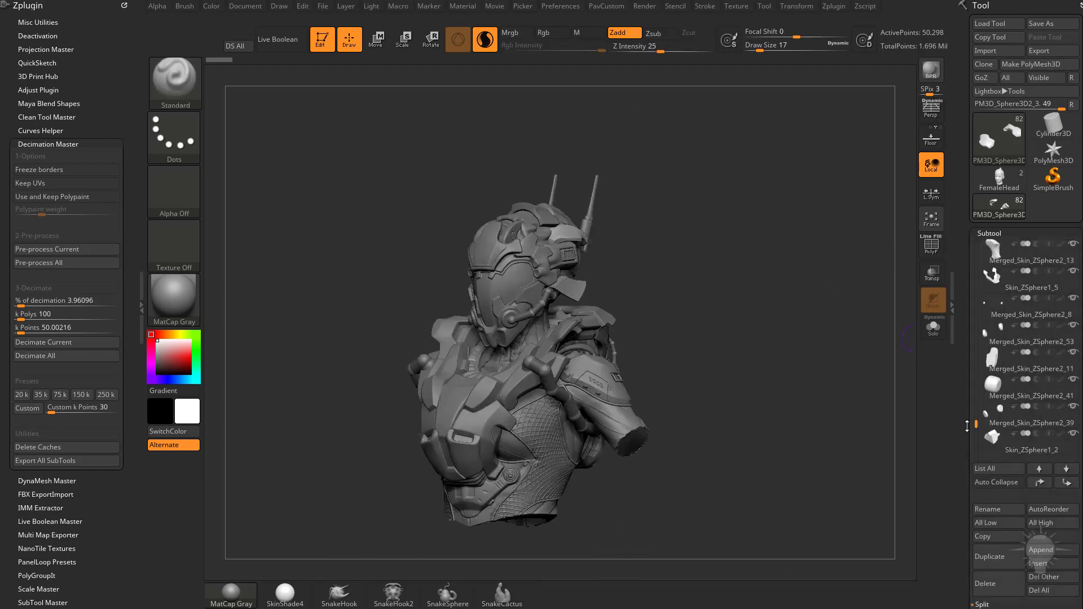
pyautogui.moveTo(967, 426); pyautogui.dragTo(984, 405)
pyautogui.click(1010, 364)
pyautogui.click(985, 523)
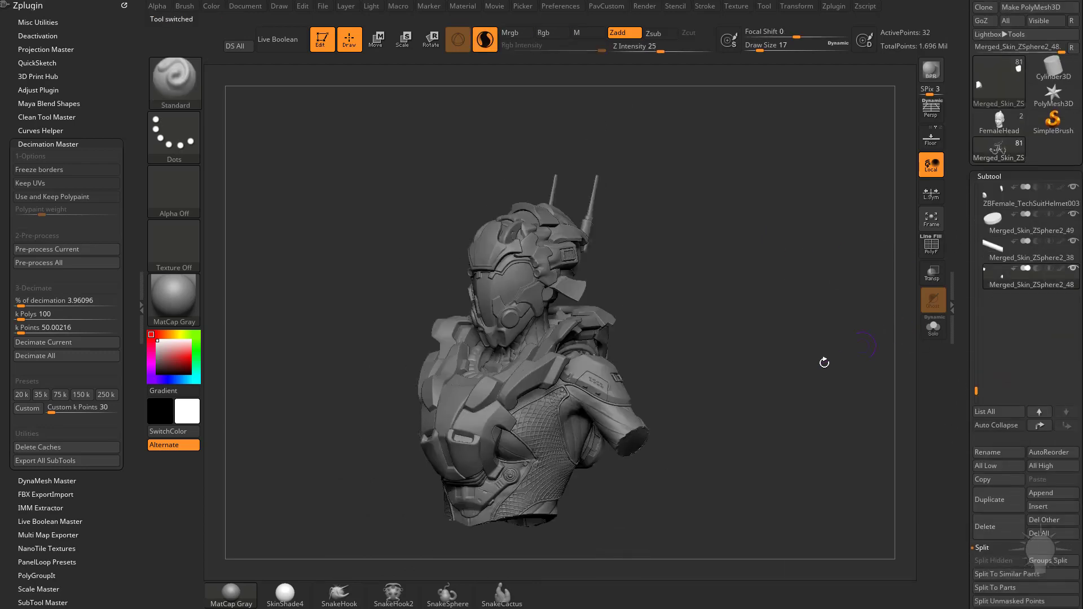
# Convert dynamic subdivision to real subdivision levels on all of the bust's subtools with Clean Tool Master.
pyautogui.moveTo(822, 363); pyautogui.dragTo(670, 353)
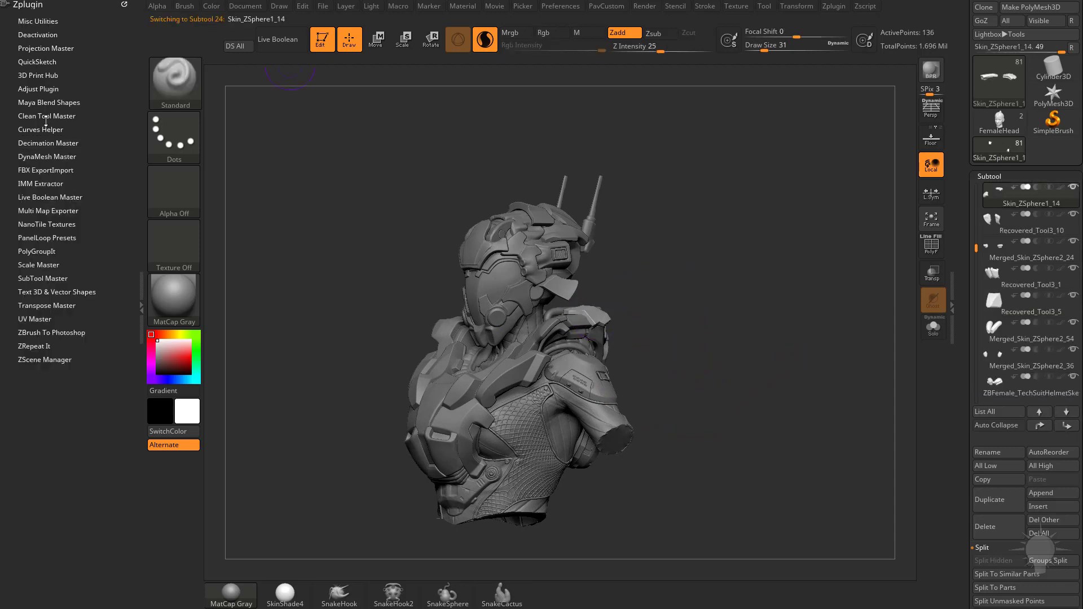
pyautogui.click(46, 116)
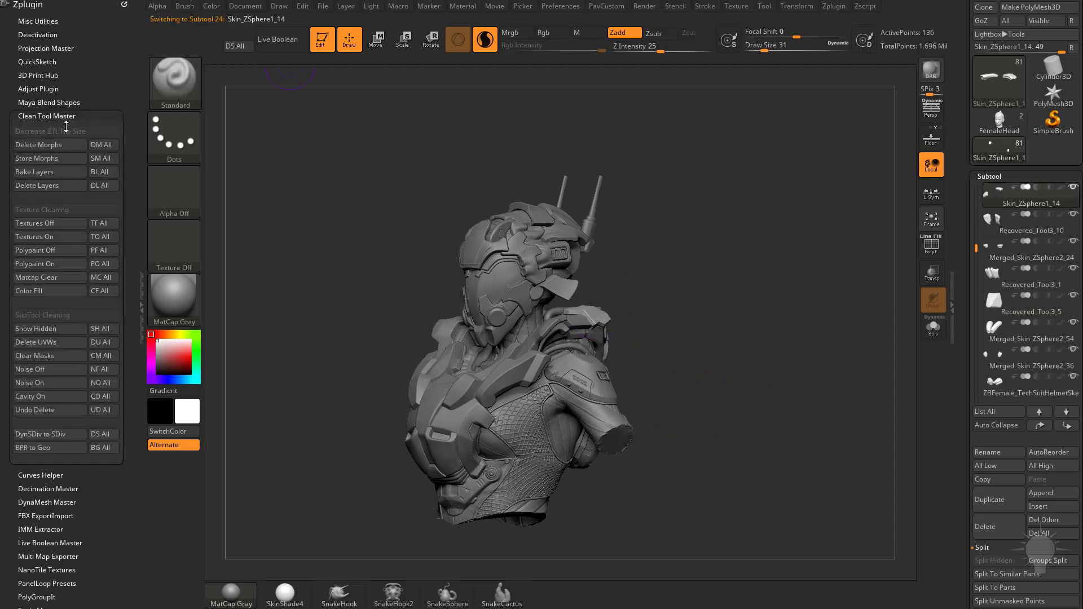
pyautogui.click(104, 435)
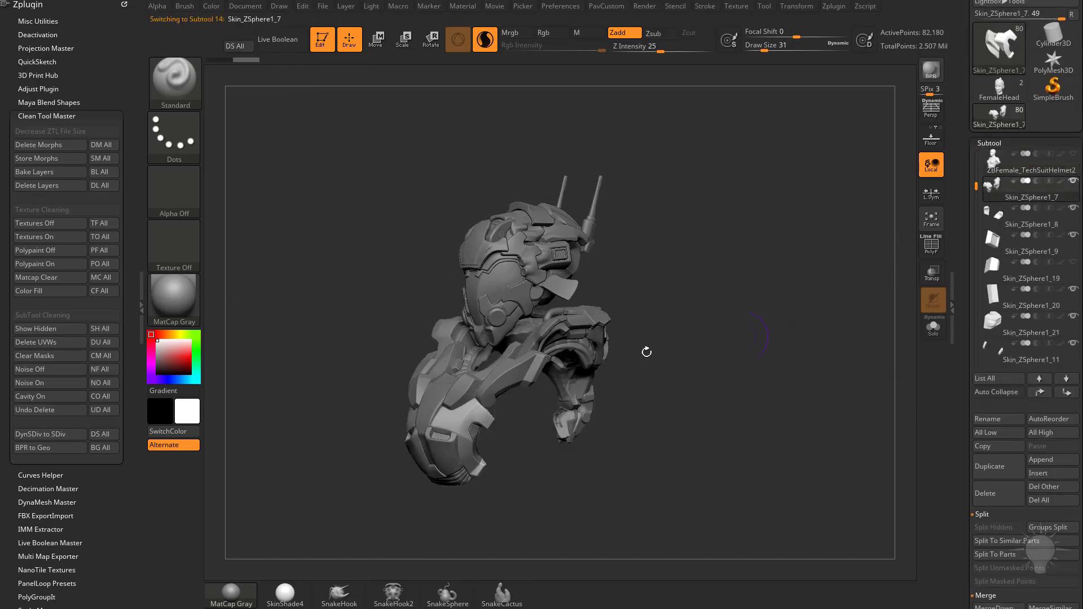
# Merge the visible armour subtools into a new tool, and append the ZBFemale_TechSuit body to it.
pyautogui.scroll(-5, 1010, 355)
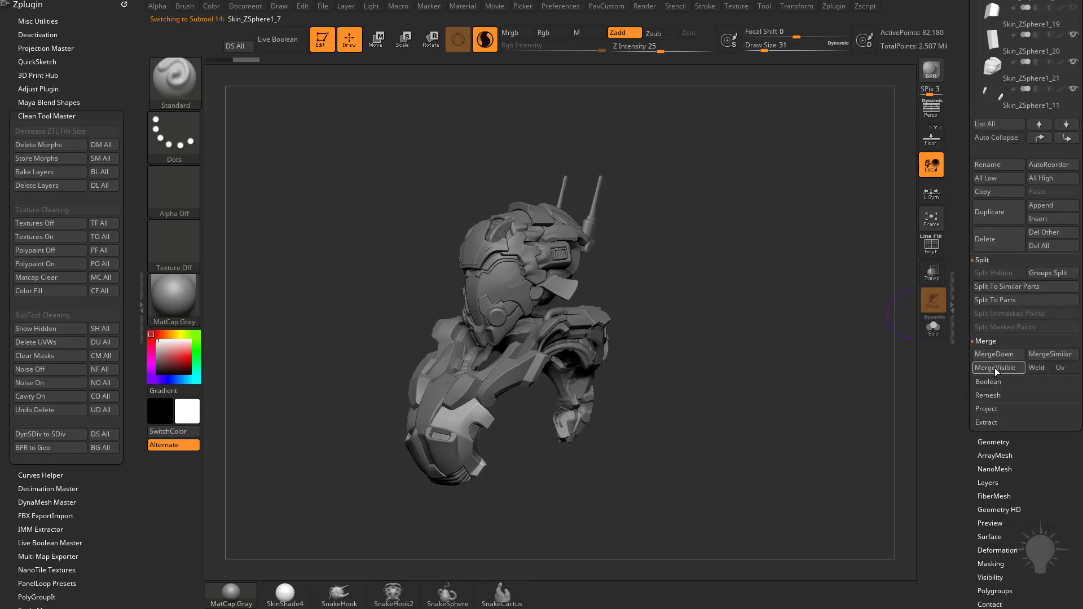
pyautogui.scroll(5, 962, 338)
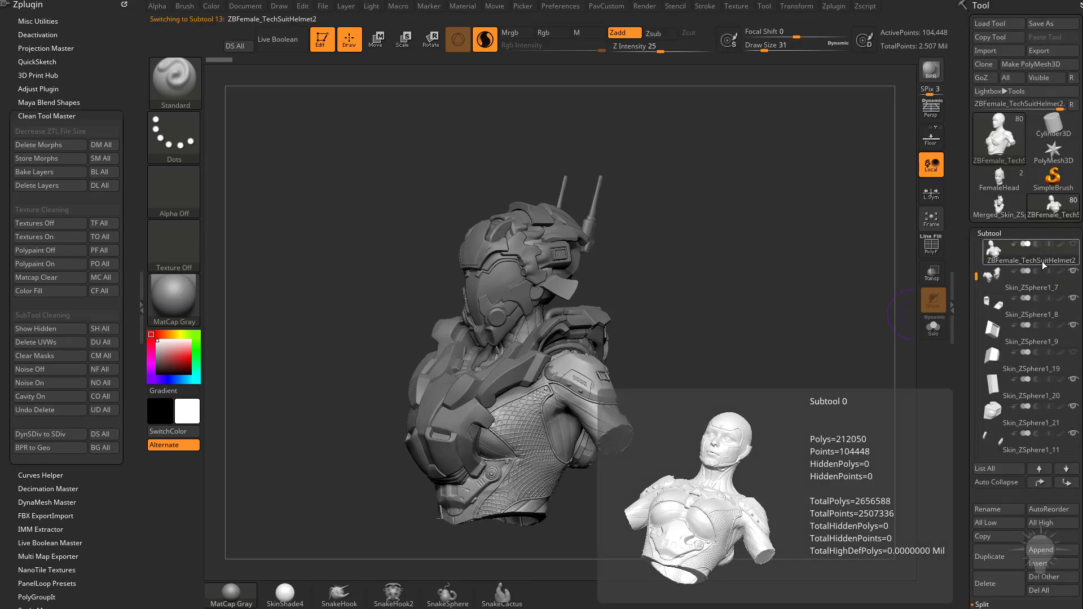
pyautogui.click(994, 210)
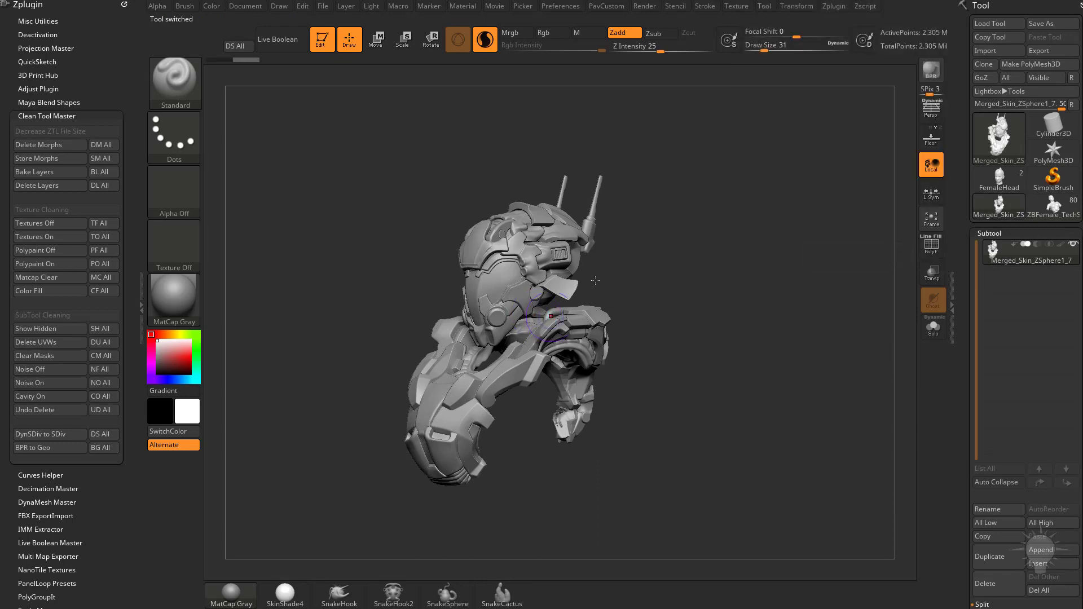
pyautogui.click(1033, 551)
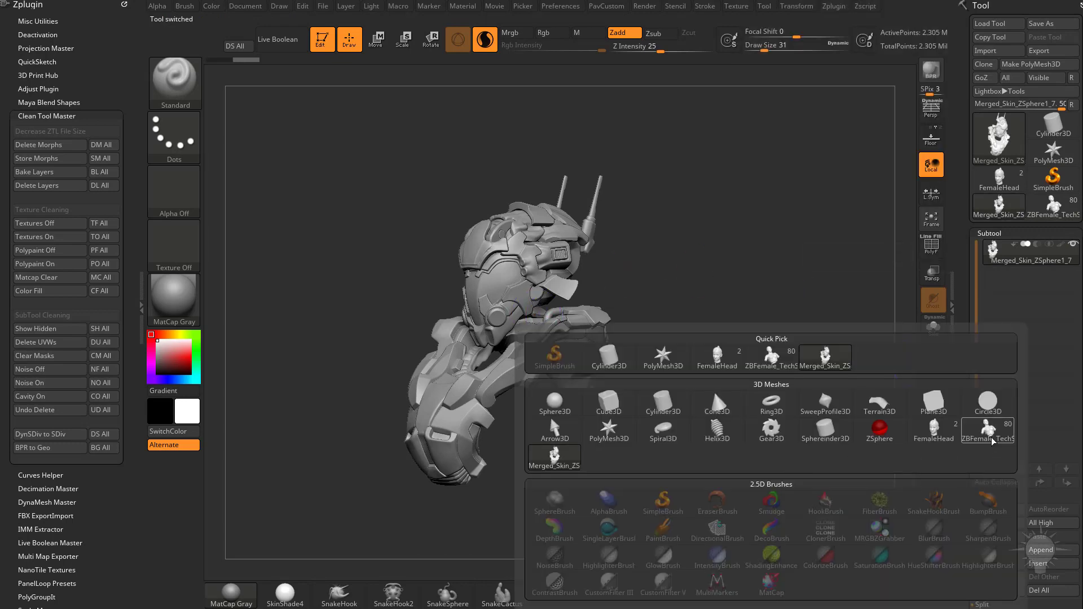
pyautogui.click(991, 440)
# Delete all subtools of the original ZBFemale_TechSuit tool and return to the merged armour tool.
pyautogui.click(1060, 211)
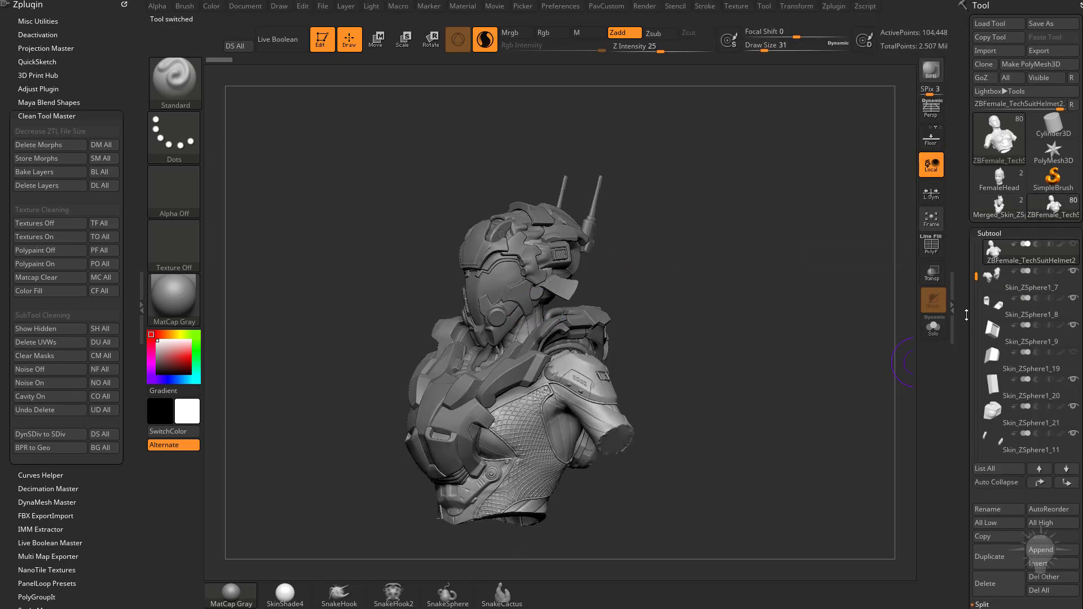
pyautogui.moveTo(966, 312); pyautogui.dragTo(969, 228)
pyautogui.click(1047, 329)
pyautogui.moveTo(963, 275); pyautogui.dragTo(964, 482)
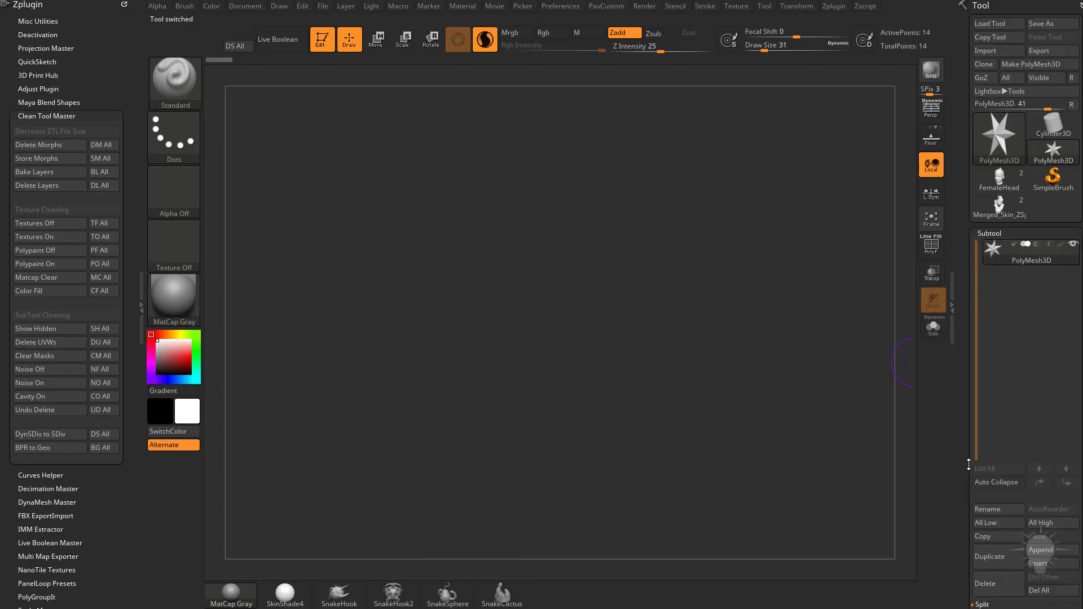
pyautogui.click(1000, 211)
# Isolate the helmet pieces of the merged armour and split them into their own subtool.
pyautogui.moveTo(713, 343); pyautogui.dragTo(932, 337)
pyautogui.click(933, 332)
pyautogui.moveTo(834, 320)
pyautogui.mouseDown()
pyautogui.moveTo(786, 285)
pyautogui.moveTo(720, 290)
pyautogui.moveTo(599, 268)
pyautogui.mouseUp()
pyautogui.moveTo(688, 200)
pyautogui.keyDown('ctrl'); pyautogui.keyDown('shift'); pyautogui.mouseDown()
pyautogui.moveTo(546, 148)
pyautogui.moveTo(418, 365)
pyautogui.moveTo(474, 374)
pyautogui.mouseUp(); pyautogui.keyUp('shift'); pyautogui.keyUp('ctrl')
pyautogui.moveTo(757, 293); pyautogui.dragTo(791, 322)
pyautogui.press('space')
pyautogui.click(821, 314)
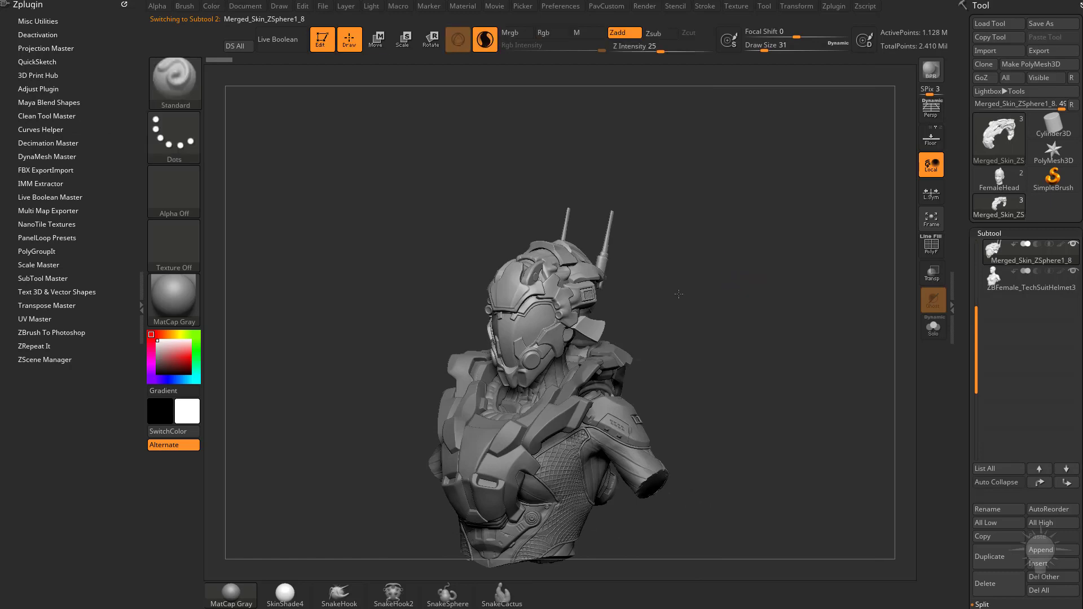
# Bring up the Move gizmo on the helmet subtool and centre it on the unmasked mesh.
pyautogui.keyDown('shift'); pyautogui.moveTo(679, 294); pyautogui.dragTo(660, 293); pyautogui.keyUp('shift')
pyautogui.moveTo(512, 290); pyautogui.dragTo(512, 331)
pyautogui.moveTo(671, 234); pyautogui.dragTo(592, 253)
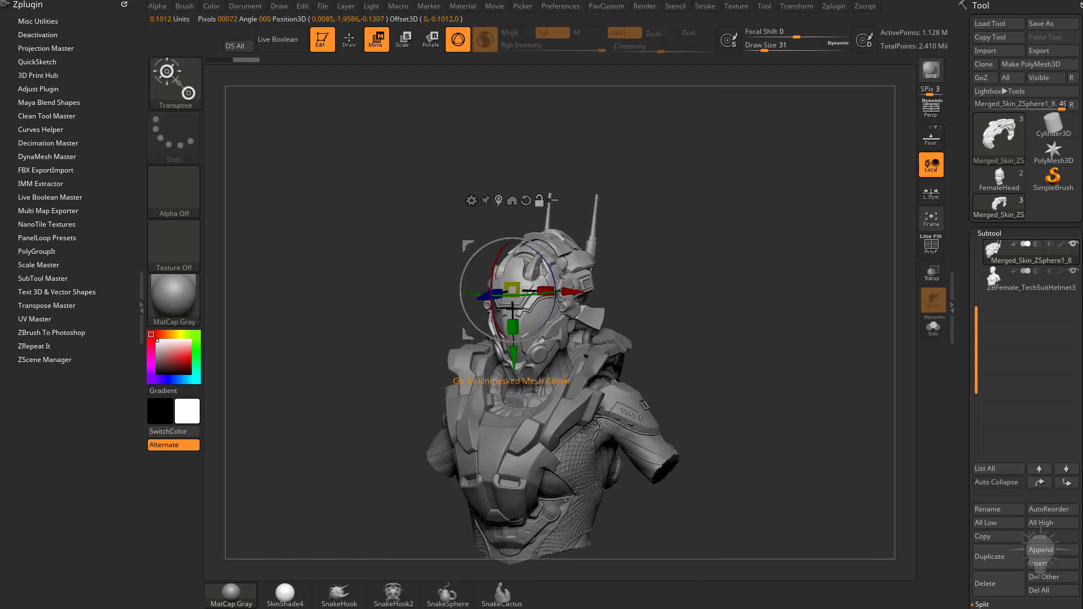
pyautogui.moveTo(586, 325); pyautogui.dragTo(564, 263)
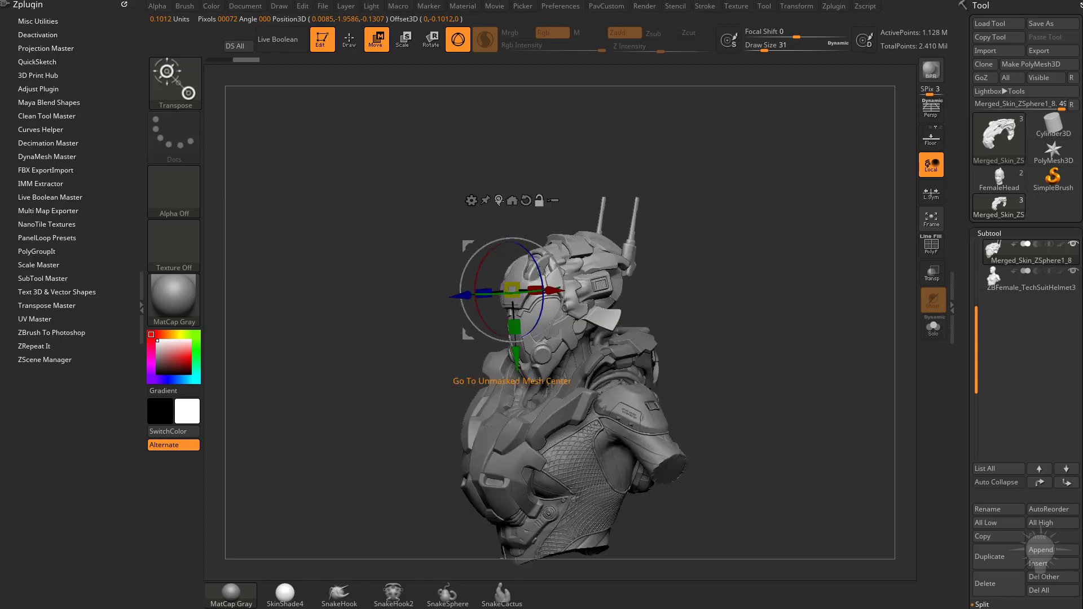
pyautogui.keyDown('alt'); pyautogui.click(498, 200); pyautogui.keyUp('alt')
pyautogui.moveTo(689, 276); pyautogui.dragTo(779, 288)
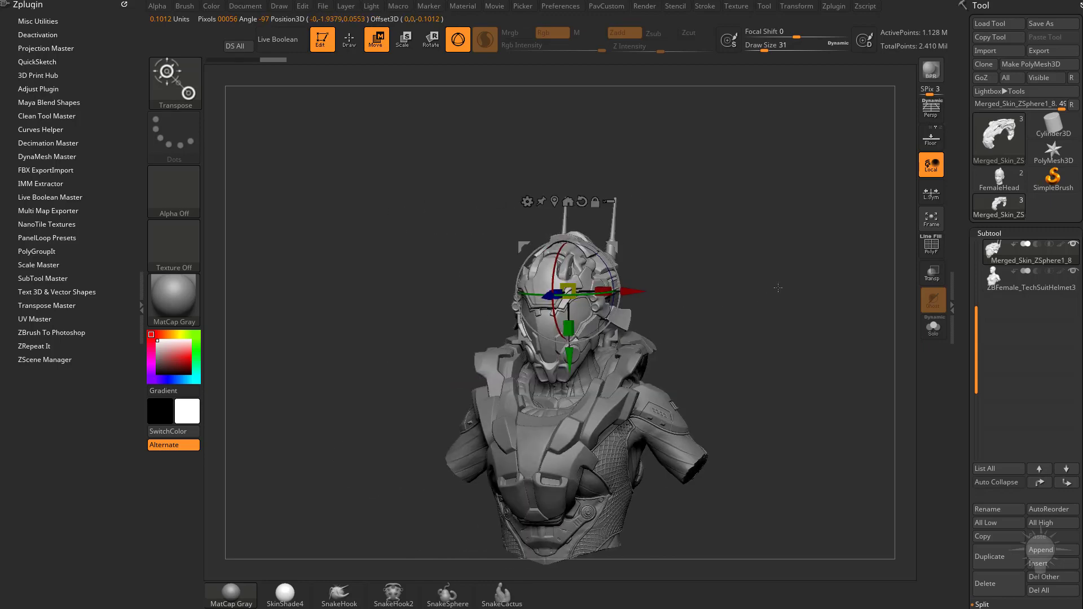
# Reduce the helmet to 96623 polygons with the Remesh by Decimation deformer, and inspect its wireframe before returning to the standard gizmo.
pyautogui.click(526, 202)
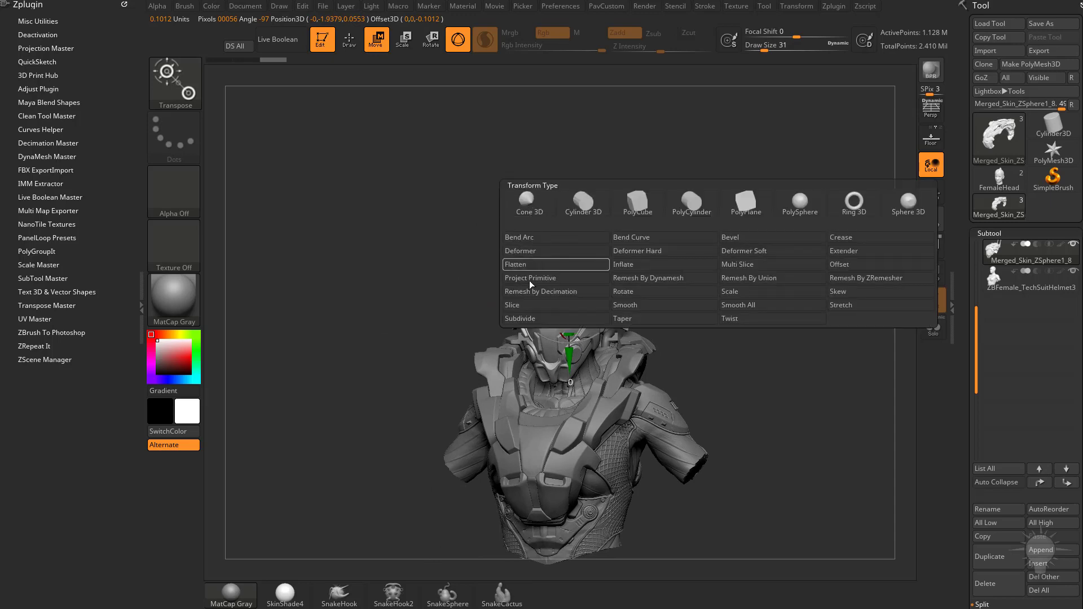
pyautogui.click(570, 296)
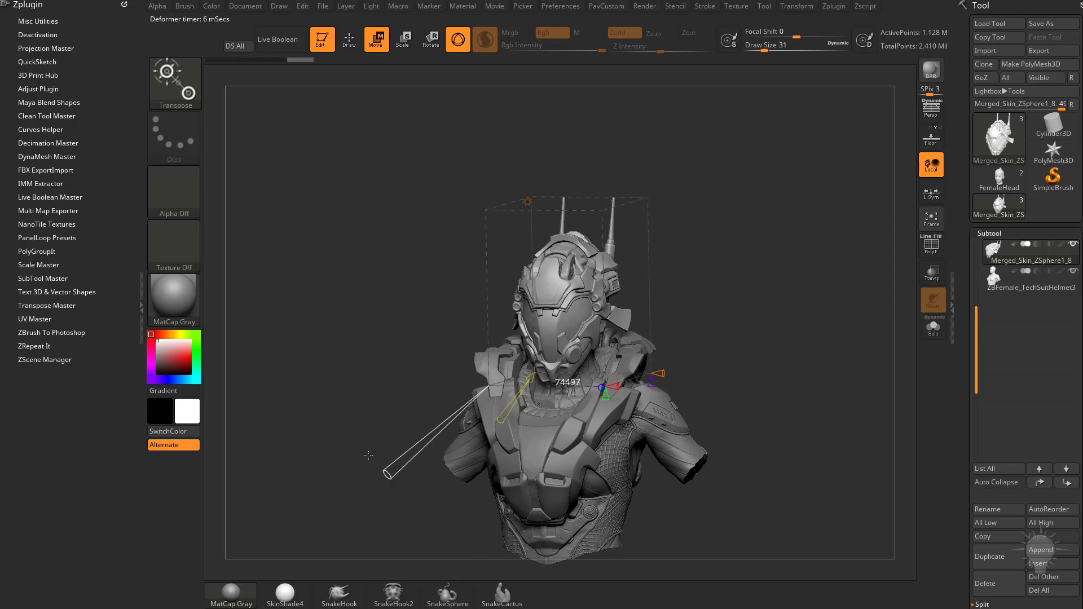
pyautogui.moveTo(331, 481); pyautogui.dragTo(336, 478)
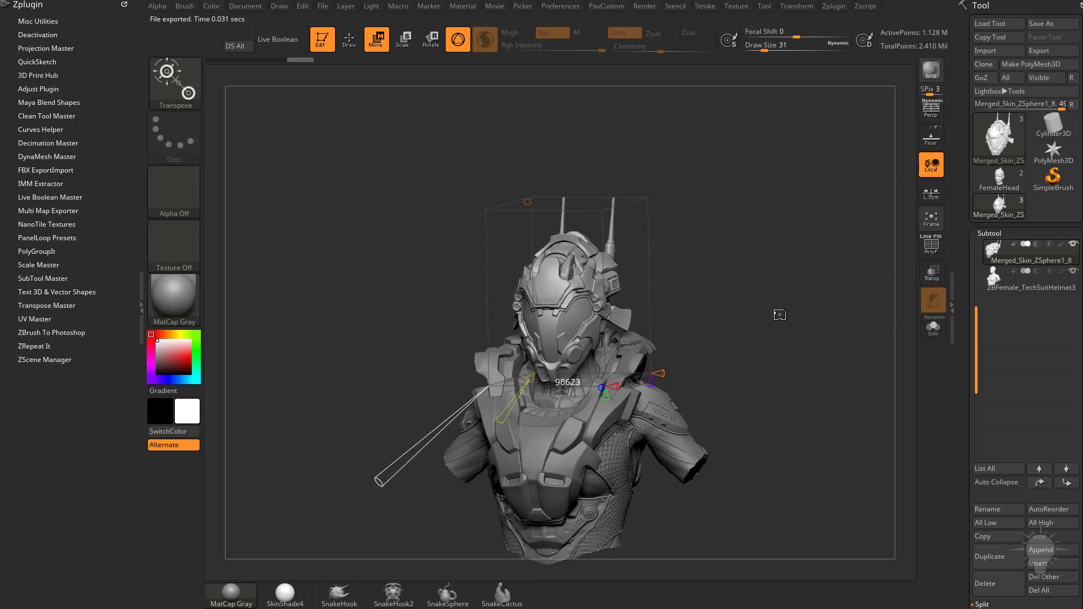
pyautogui.hotkey('shift', 'f')
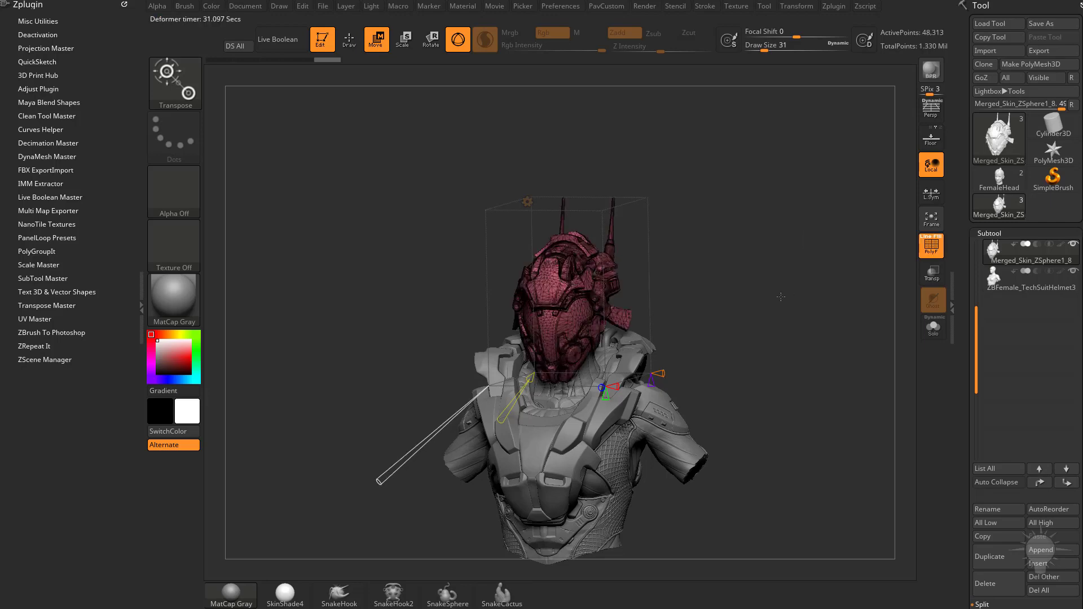
pyautogui.moveTo(781, 295); pyautogui.dragTo(613, 264)
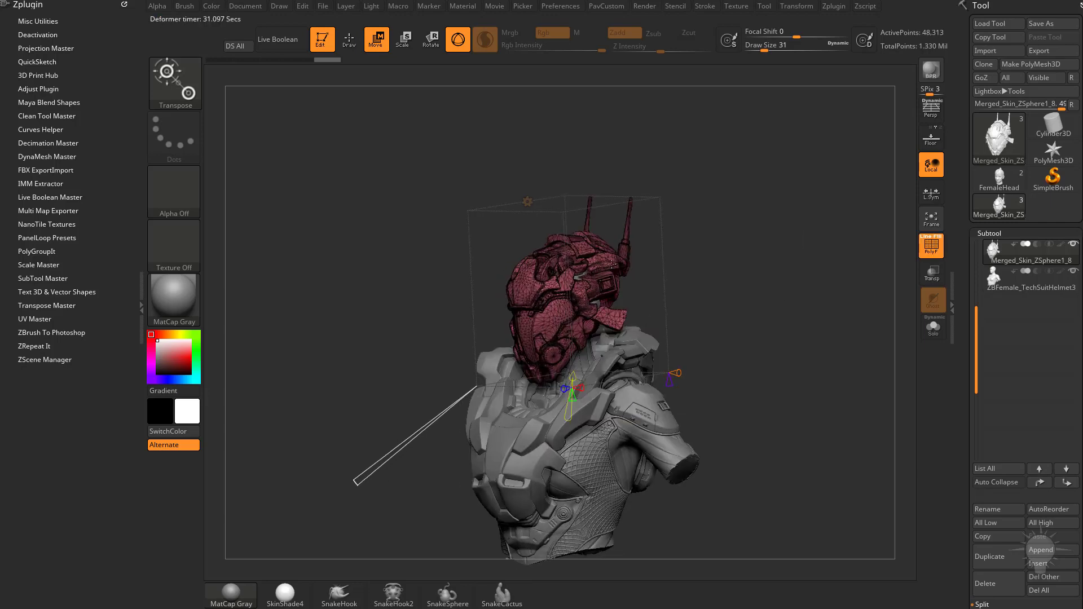
pyautogui.click(530, 202)
pyautogui.click(711, 201)
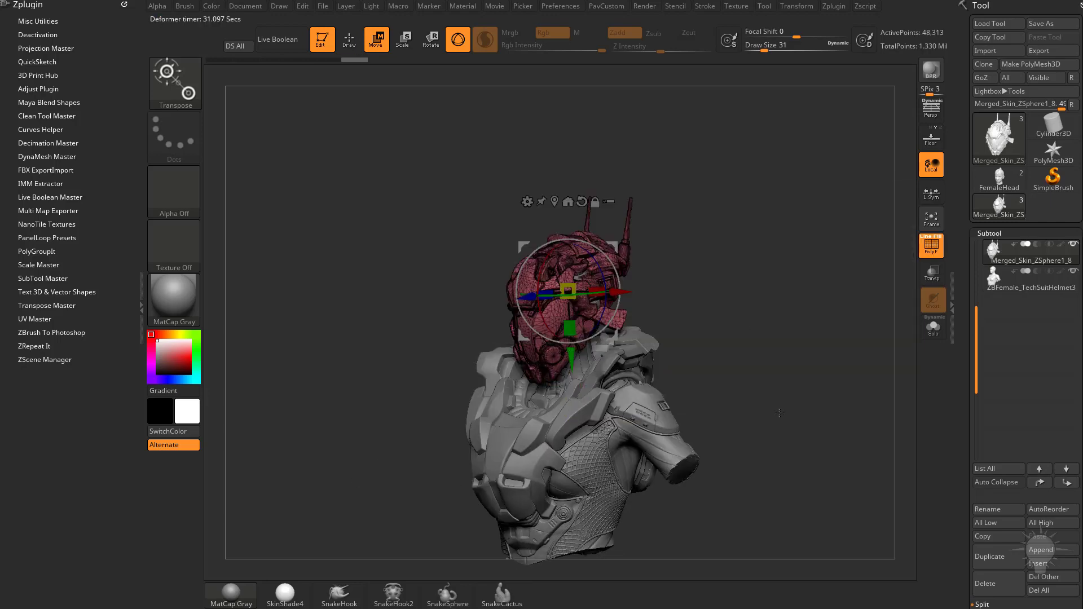
# Decimate the collar and chest armour subtool to 150 k points with the Decimation Master preset.
pyautogui.keyDown('alt'); pyautogui.moveTo(734, 342); pyautogui.dragTo(750, 397); pyautogui.keyUp('alt')
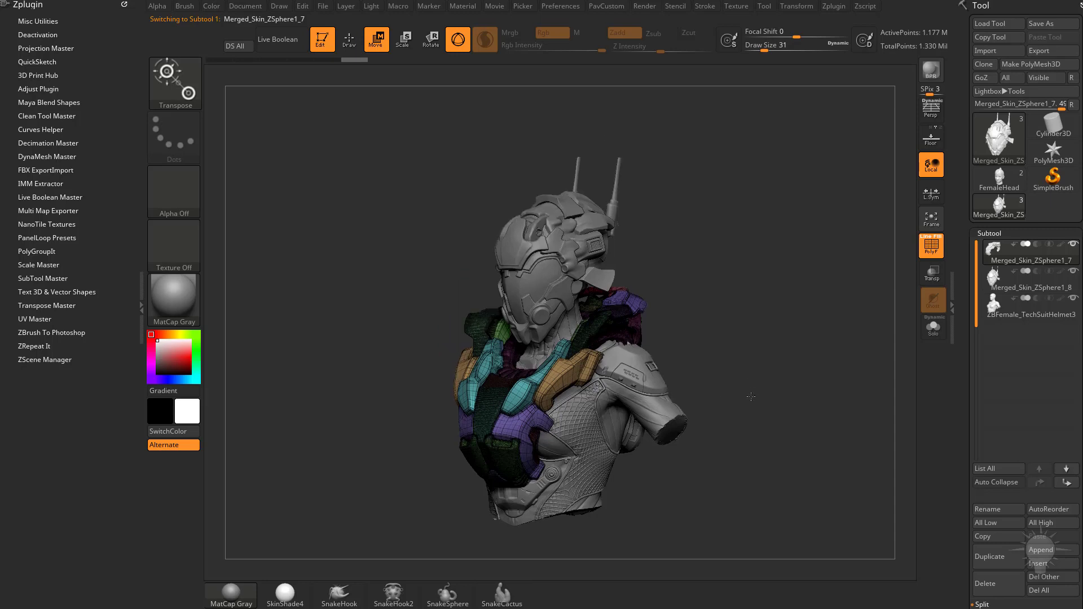
pyautogui.moveTo(726, 305); pyautogui.dragTo(745, 303)
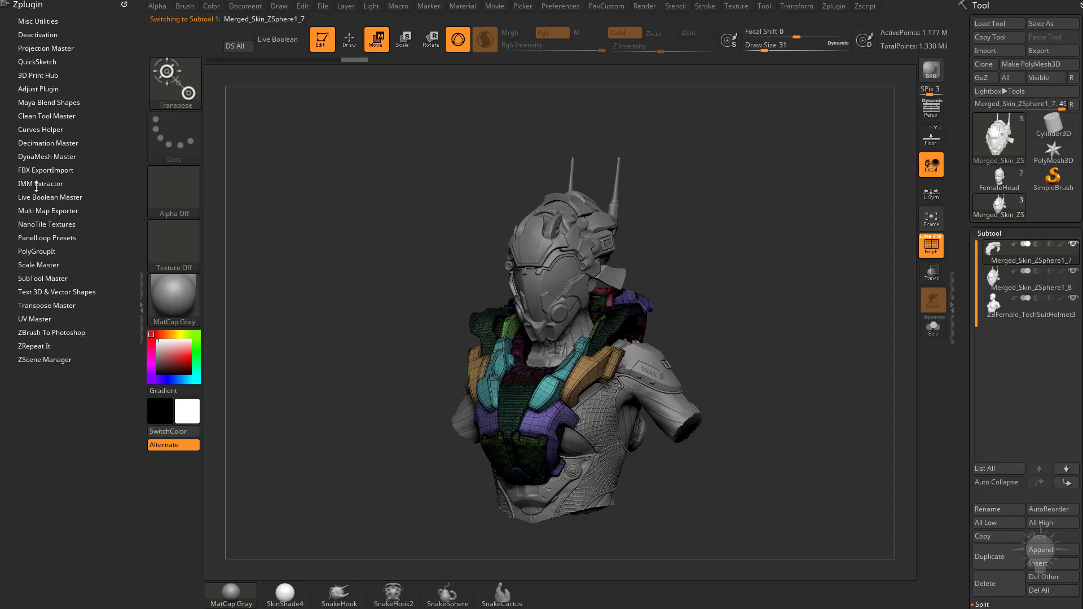
pyautogui.click(41, 143)
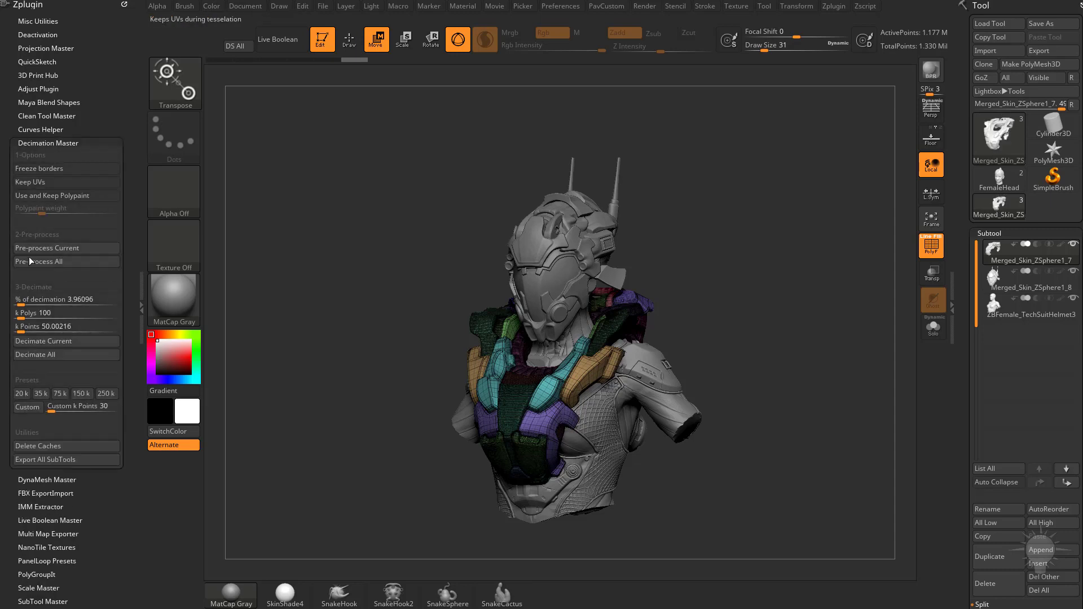
pyautogui.click(80, 393)
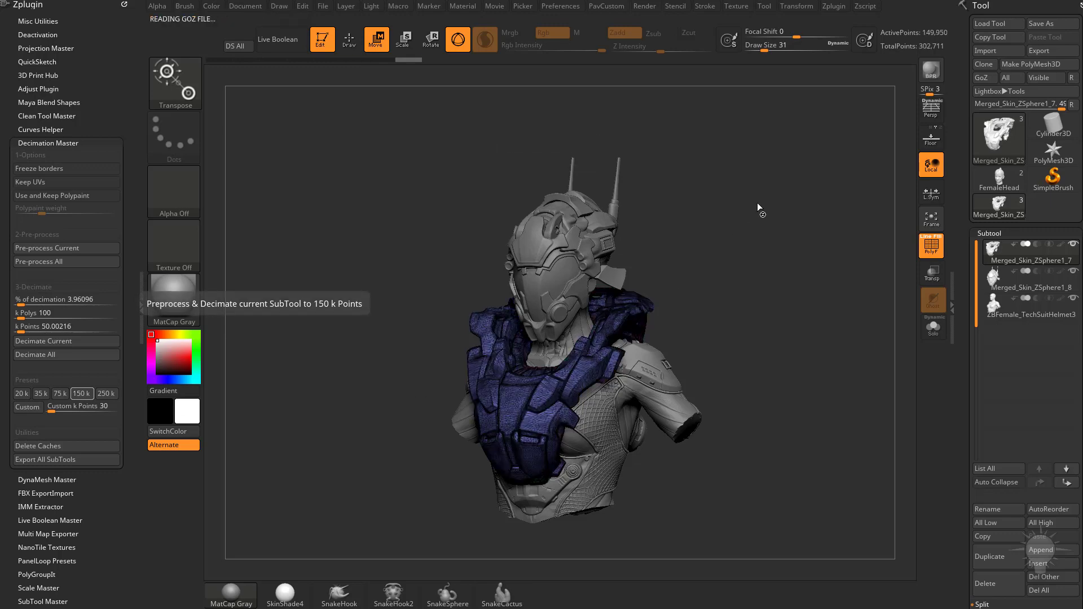
pyautogui.press('3')
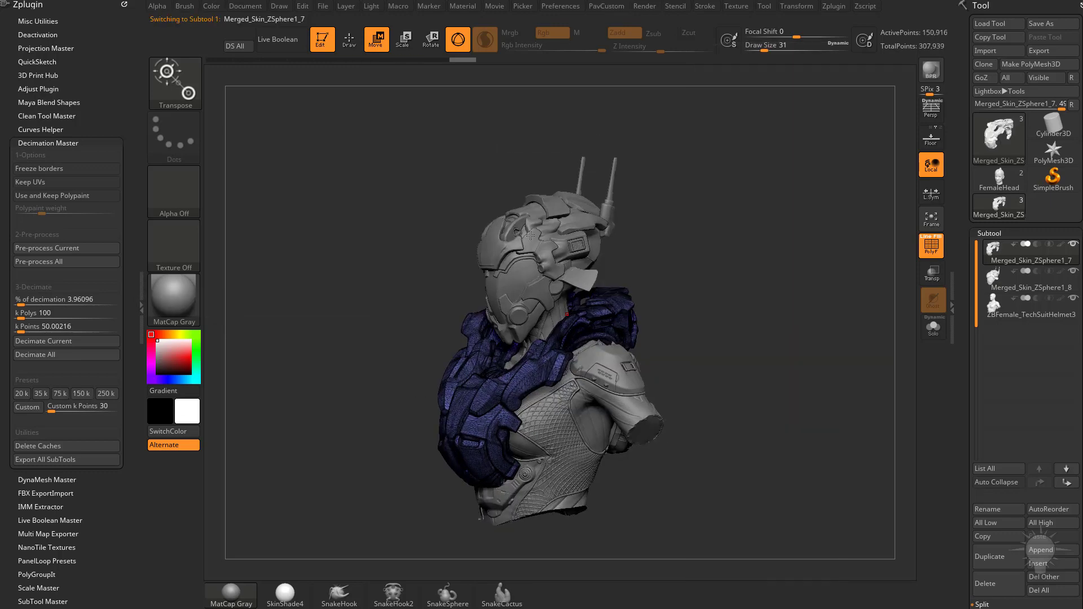
# Start the Project Primitive deformer on the helmet subtool with the wireframe hidden, and undo the last change.
pyautogui.keyDown('alt'); pyautogui.click(581, 244); pyautogui.keyUp('alt')
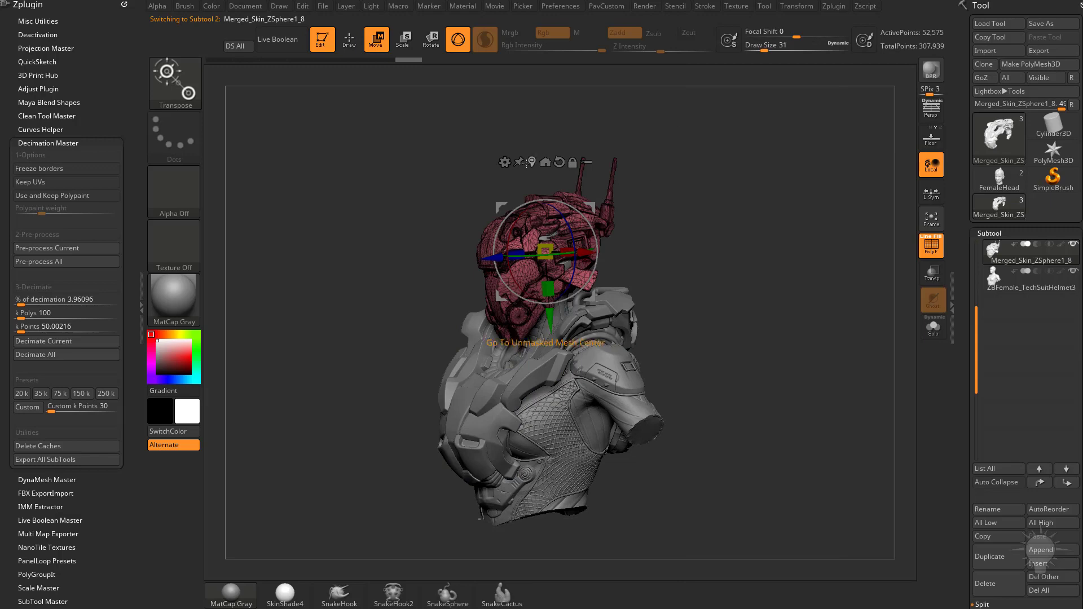
pyautogui.click(504, 163)
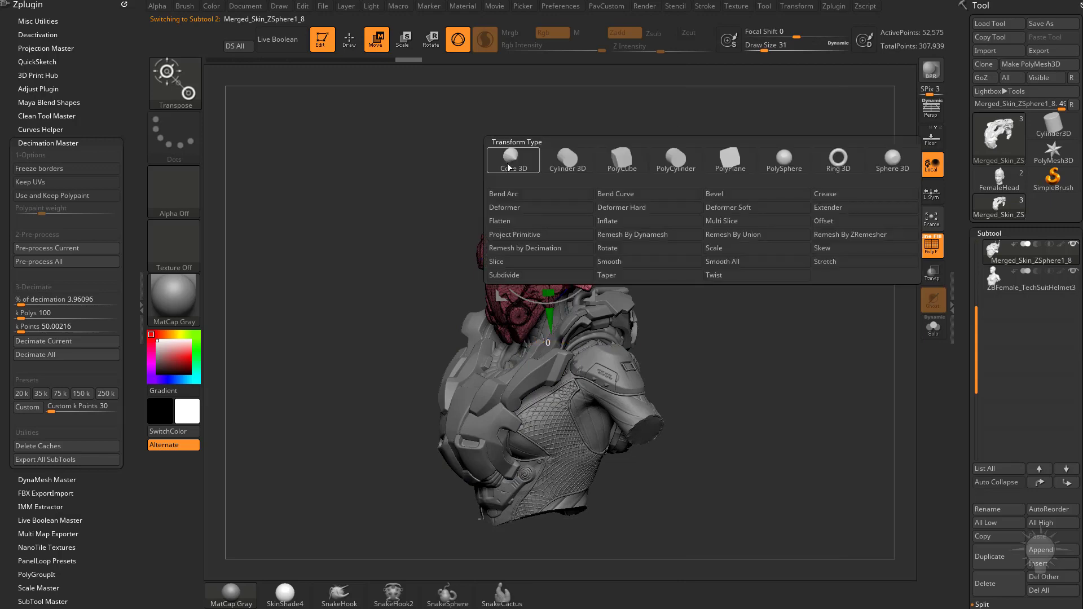
pyautogui.click(526, 234)
pyautogui.moveTo(794, 253); pyautogui.dragTo(812, 280)
pyautogui.hotkey('shift', 'f')
pyautogui.moveTo(616, 283); pyautogui.dragTo(554, 274)
pyautogui.hotkey('ctrl', 'z')
# Adjust the Project Primitive settings, and scale and place the primitive against the side of the helmet.
pyautogui.click(530, 246)
pyautogui.click(617, 248)
pyautogui.click(471, 228)
pyautogui.click(770, 231)
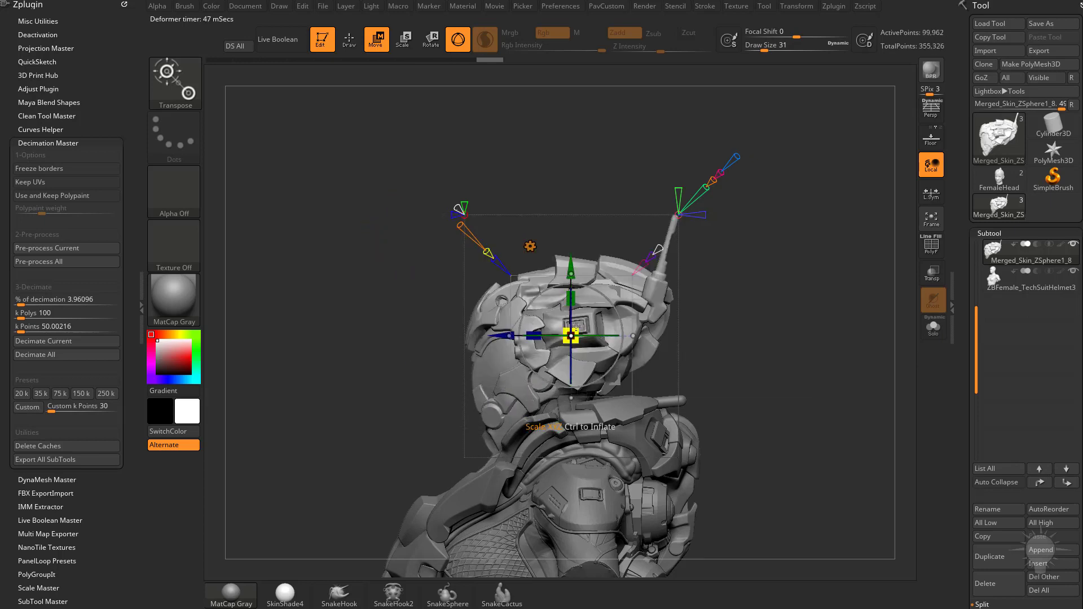
pyautogui.moveTo(605, 322)
pyautogui.mouseDown()
pyautogui.moveTo(616, 316)
pyautogui.moveTo(593, 326)
pyautogui.mouseUp()
pyautogui.moveTo(525, 291); pyautogui.dragTo(560, 271)
# Reposition the primitive across the helmet's side and visor to project a smooth rounded surface, and return to Draw mode.
pyautogui.moveTo(714, 282); pyautogui.dragTo(795, 299)
pyautogui.moveTo(597, 324); pyautogui.dragTo(612, 317)
pyautogui.keyDown('shift'); pyautogui.moveTo(778, 299); pyautogui.dragTo(712, 295); pyautogui.keyUp('shift')
pyautogui.moveTo(618, 290); pyautogui.dragTo(647, 308)
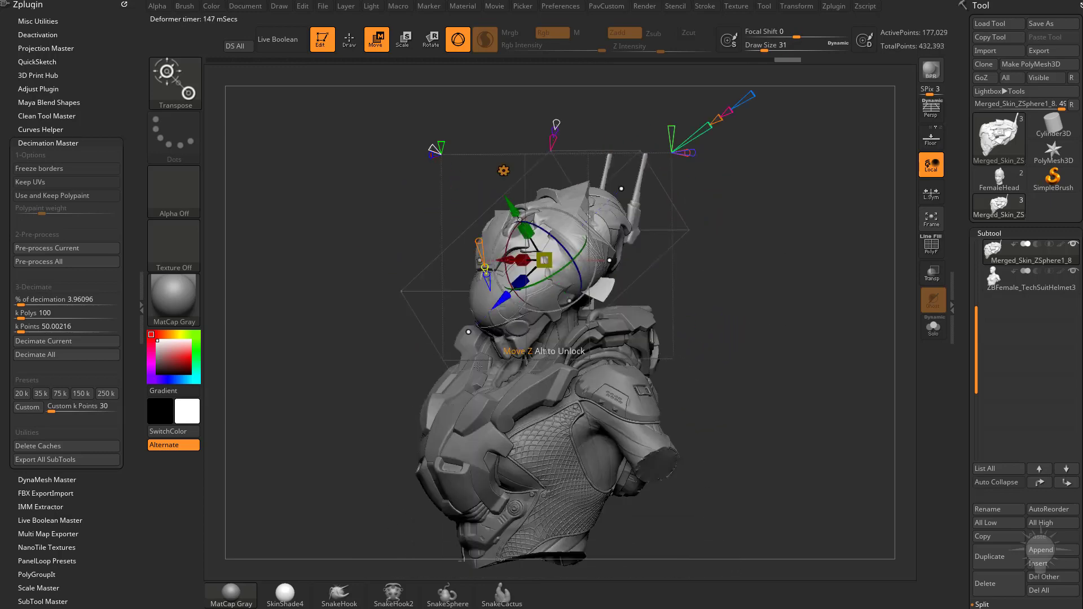
pyautogui.moveTo(734, 336)
pyautogui.mouseDown()
pyautogui.moveTo(835, 325)
pyautogui.moveTo(701, 356)
pyautogui.moveTo(743, 370)
pyautogui.mouseUp()
pyautogui.press('w')
pyautogui.press('q')
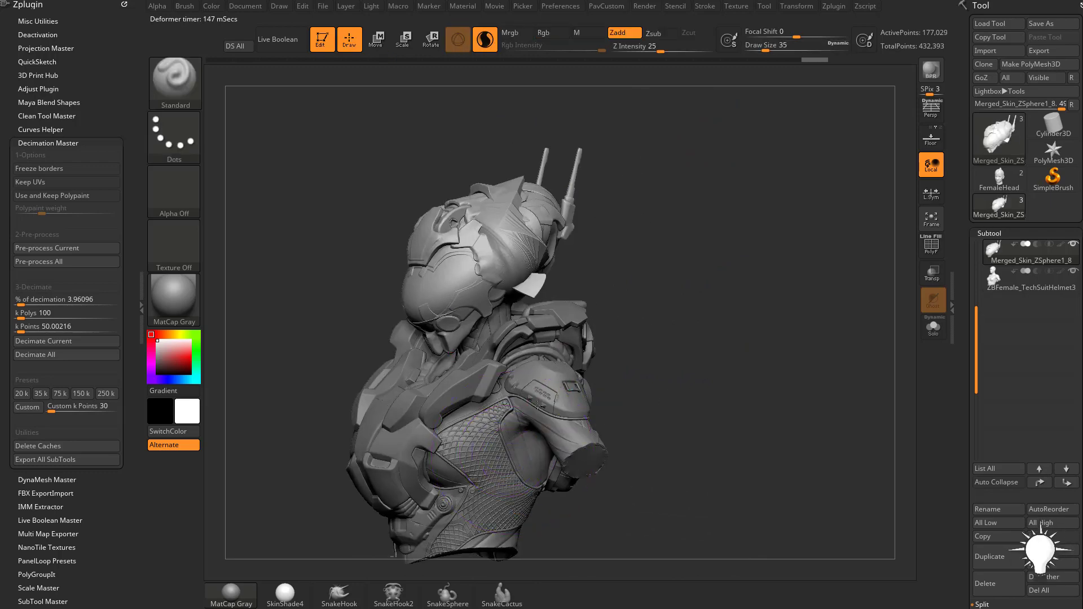
# Select the ZBFemale_TechSuit body subtool and inspect it on its own before showing the full bust again.
pyautogui.keyDown('alt'); pyautogui.click(536, 400); pyautogui.keyUp('alt')
pyautogui.click(930, 333)
pyautogui.moveTo(816, 323)
pyautogui.mouseDown()
pyautogui.moveTo(839, 339)
pyautogui.moveTo(799, 335)
pyautogui.mouseUp()
pyautogui.click(933, 328)
pyautogui.moveTo(733, 283); pyautogui.dragTo(745, 290)
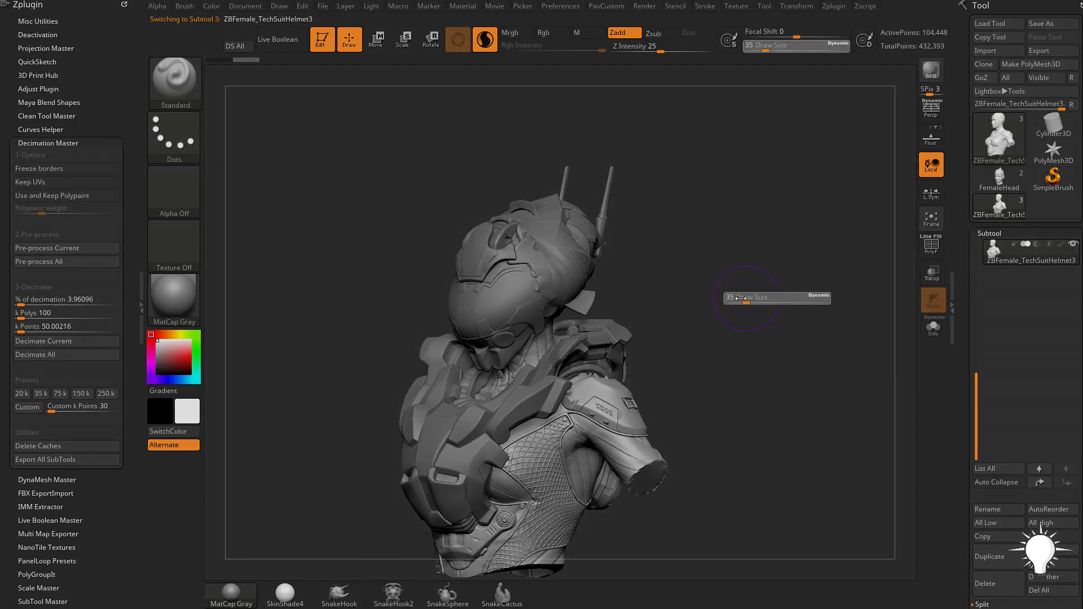